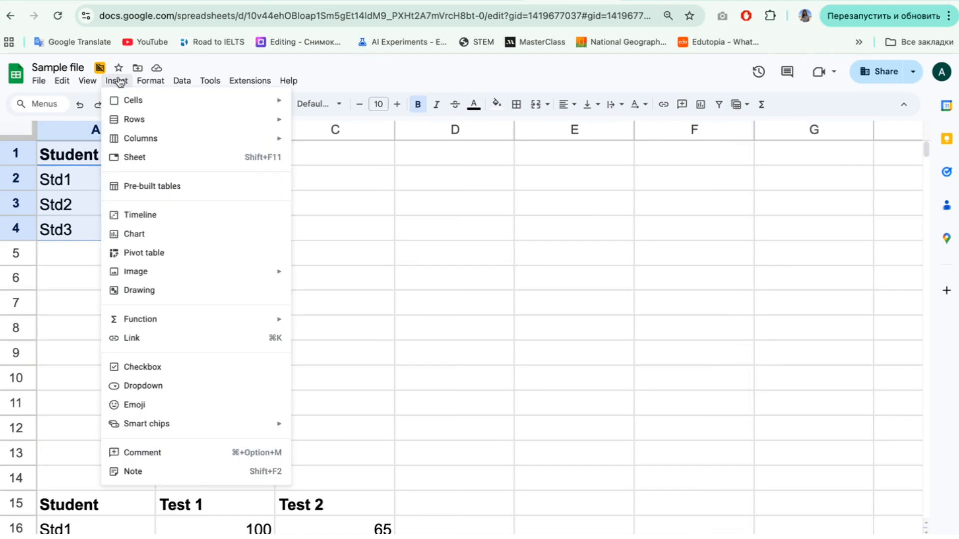
# Step: Insert a chart of the Student and Exam data in A1:B4 and place it just below that table, starting around row 5
pyautogui.click(151, 239)
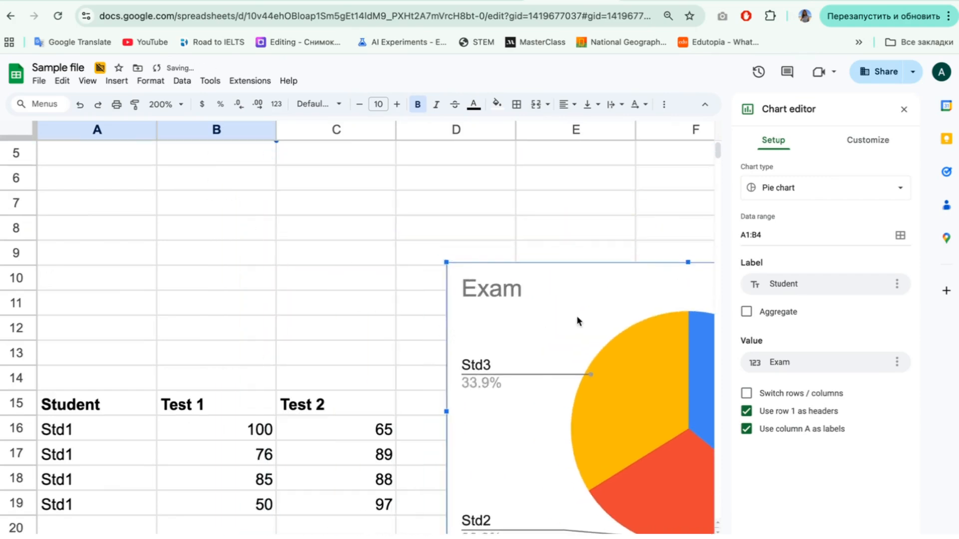
pyautogui.moveTo(590, 273); pyautogui.dragTo(270, 218)
pyautogui.scroll(3, 270, 217)
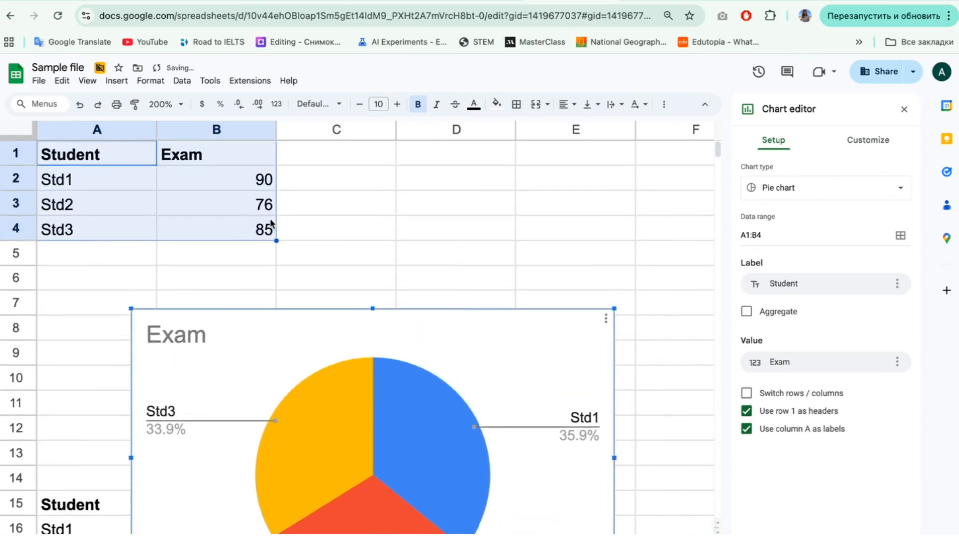
pyautogui.moveTo(244, 328); pyautogui.dragTo(259, 261)
pyautogui.scroll(-3, 299, 388)
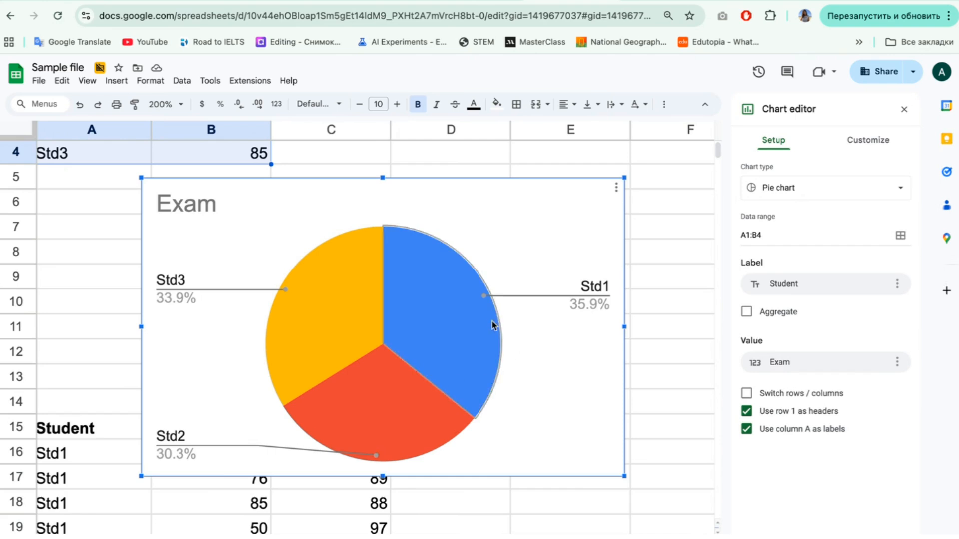
pyautogui.moveTo(514, 192); pyautogui.dragTo(552, 193)
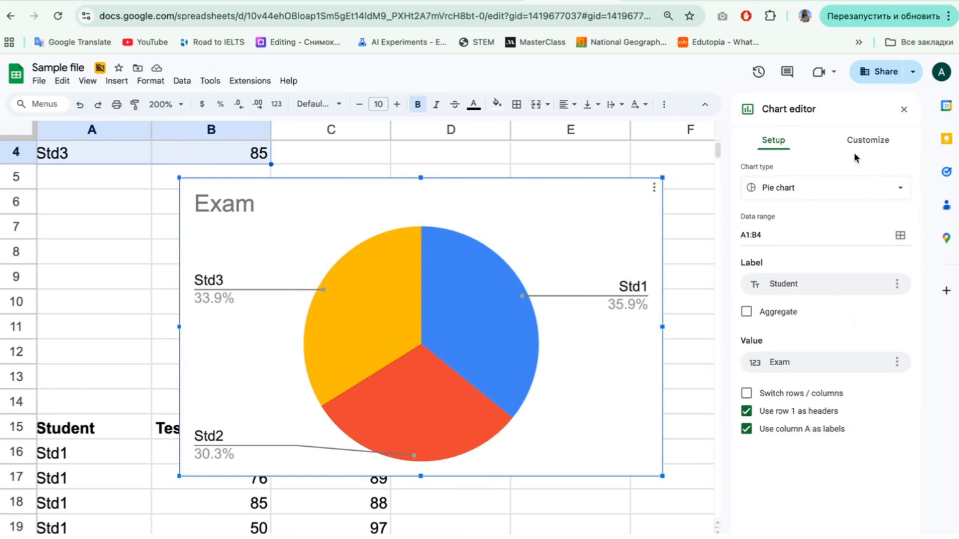
# Step: Set the pie chart's background color to light green in the chart style settings
pyautogui.click(865, 140)
pyautogui.click(769, 142)
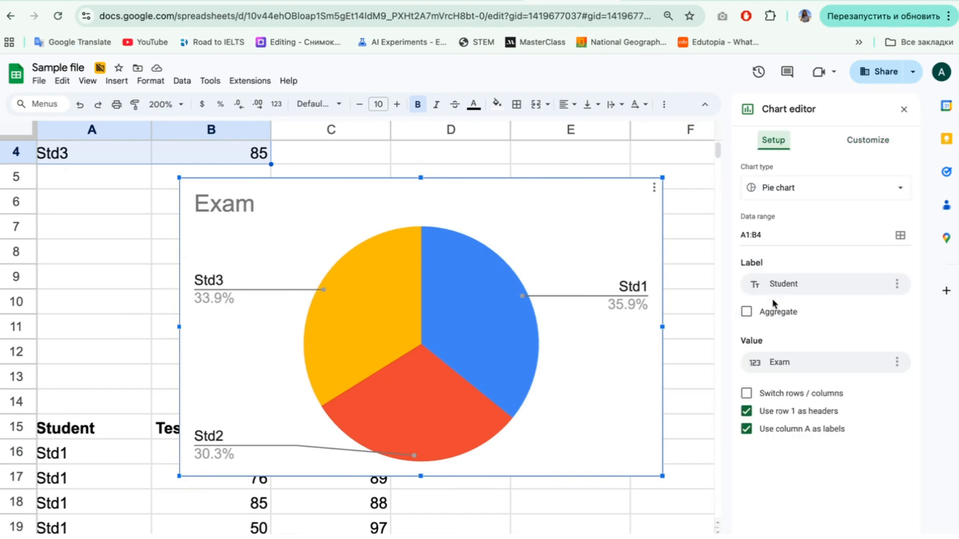
pyautogui.click(876, 141)
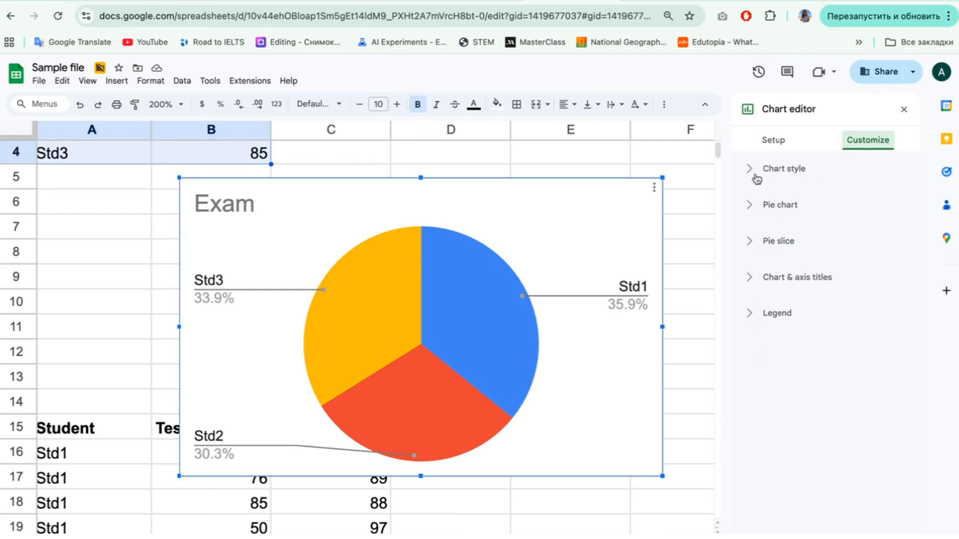
pyautogui.click(749, 170)
pyautogui.click(759, 217)
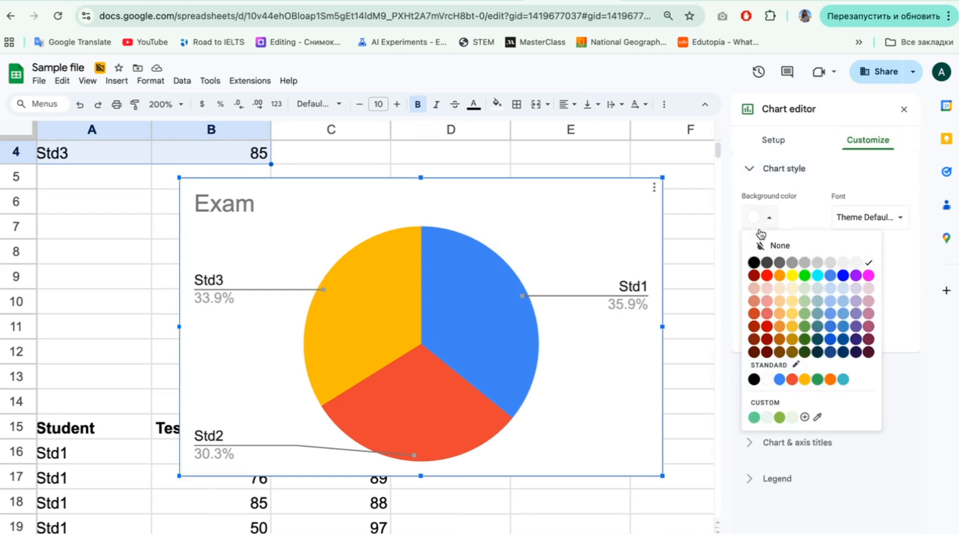
pyautogui.click(804, 313)
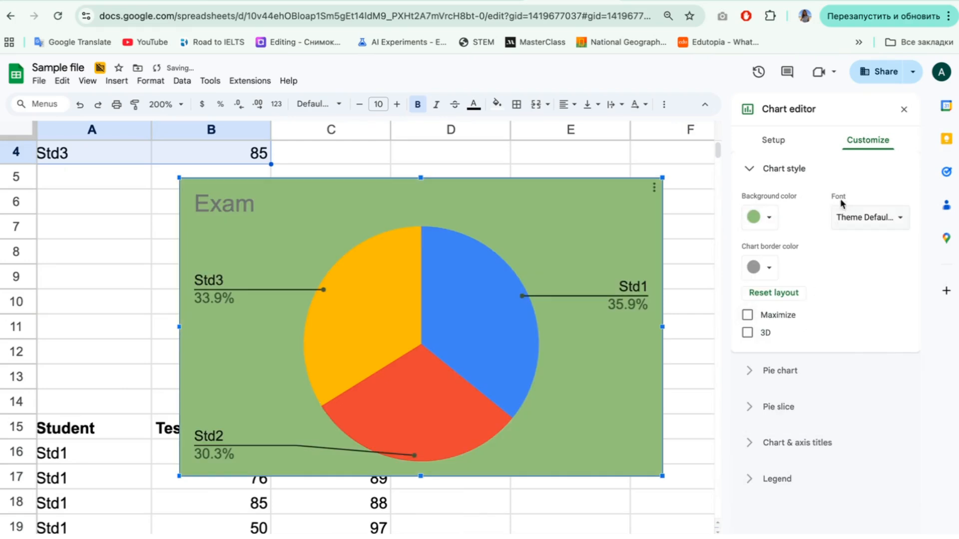
pyautogui.click(762, 218)
pyautogui.click(805, 302)
# Step: Set the chart's font to Wide and make the pie chart 3D
pyautogui.click(868, 218)
pyautogui.click(868, 295)
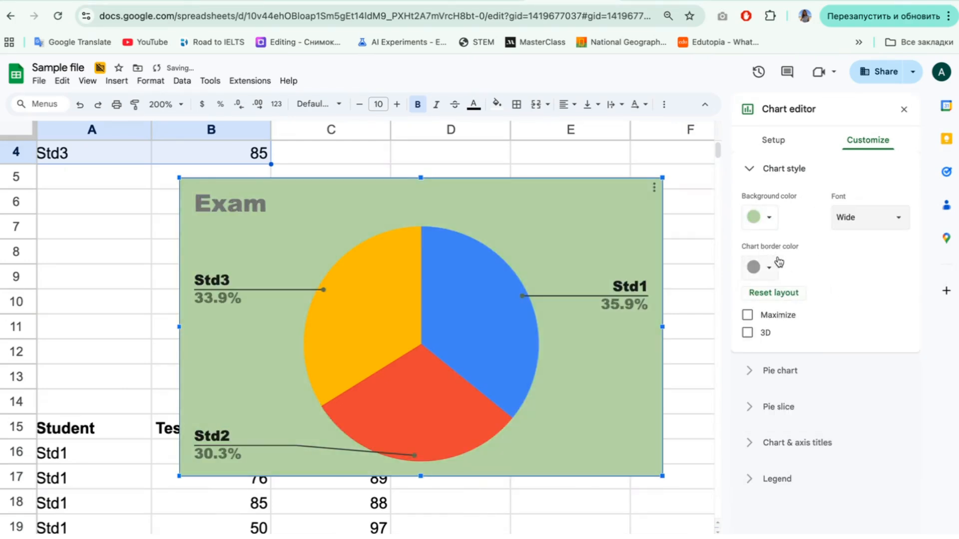
pyautogui.click(747, 333)
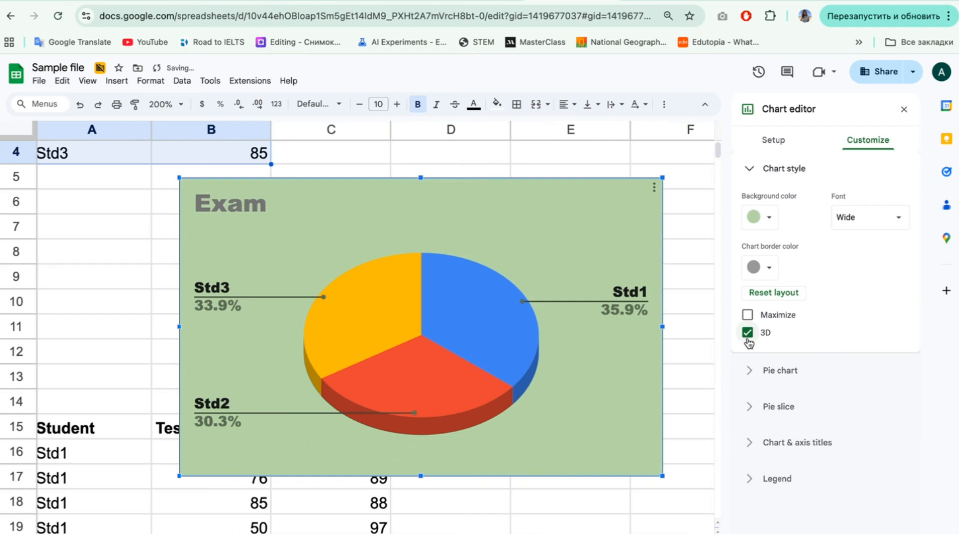
pyautogui.click(739, 169)
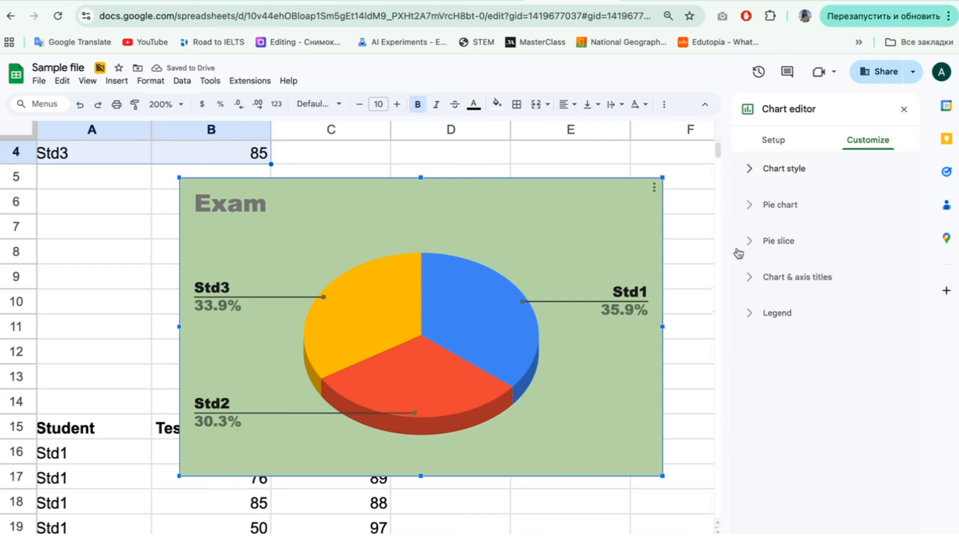
# Step: Try a 25% donut hole on the pie chart and set it back to 0%
pyautogui.click(755, 205)
pyautogui.click(796, 257)
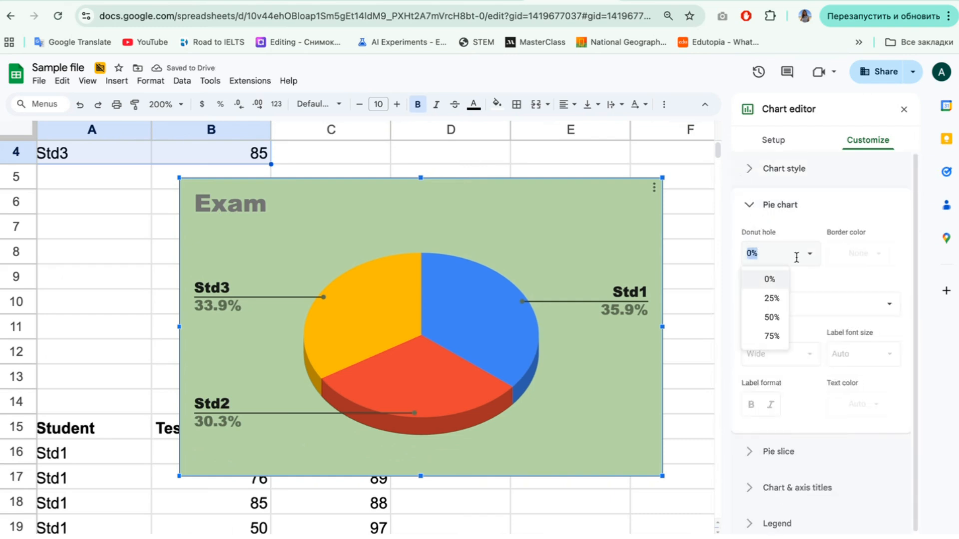
pyautogui.click(772, 298)
pyautogui.click(819, 256)
pyautogui.click(787, 275)
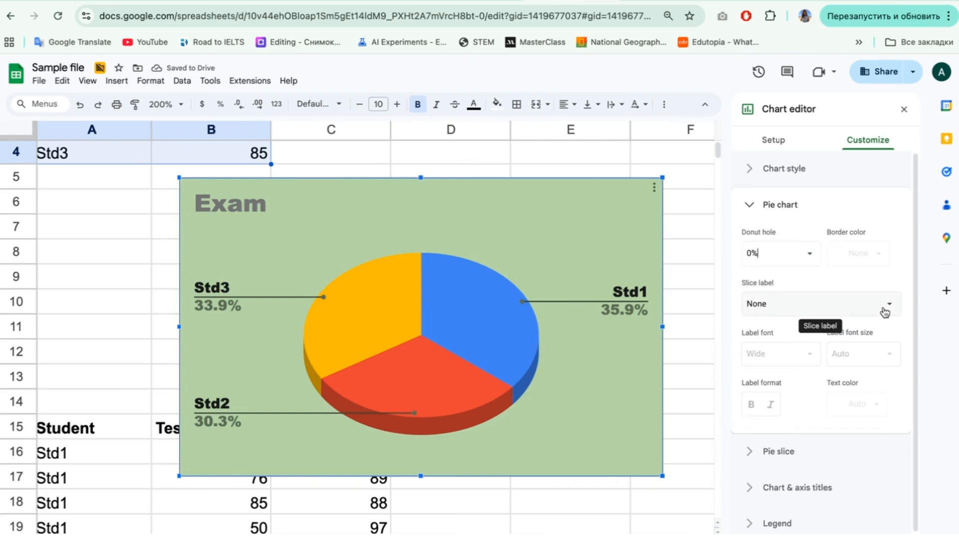
# Step: Try the Value, Percentage, and Value and Percentage slice labels, and settle on Value
pyautogui.click(890, 314)
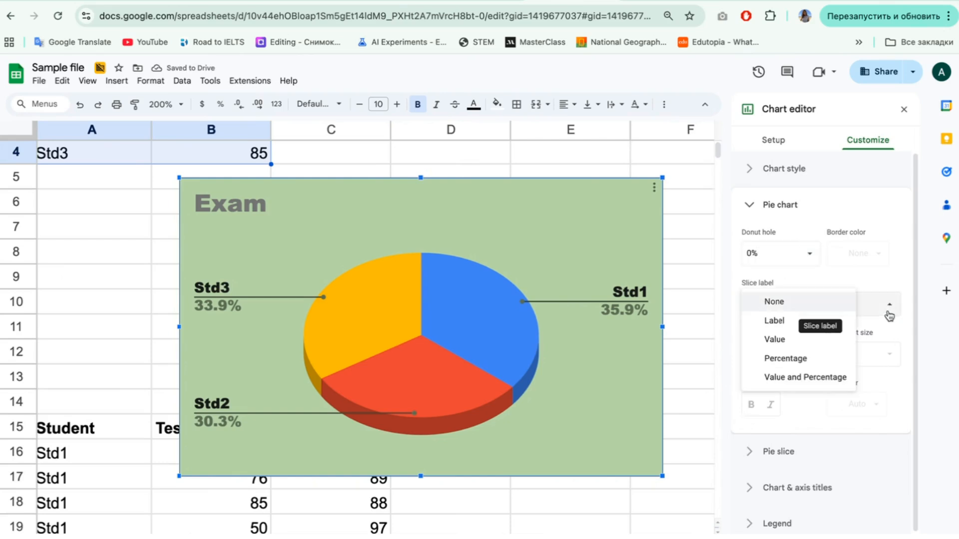
pyautogui.click(798, 341)
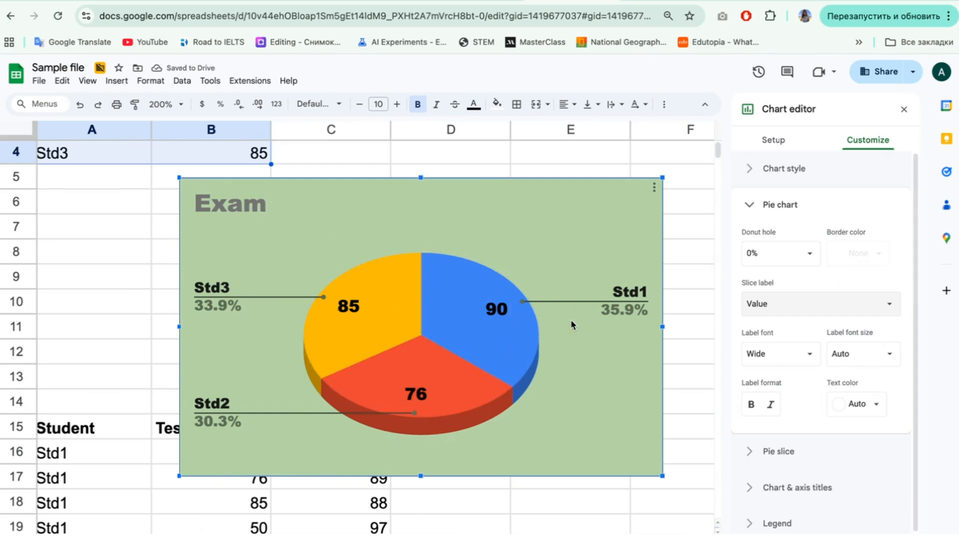
pyautogui.click(827, 304)
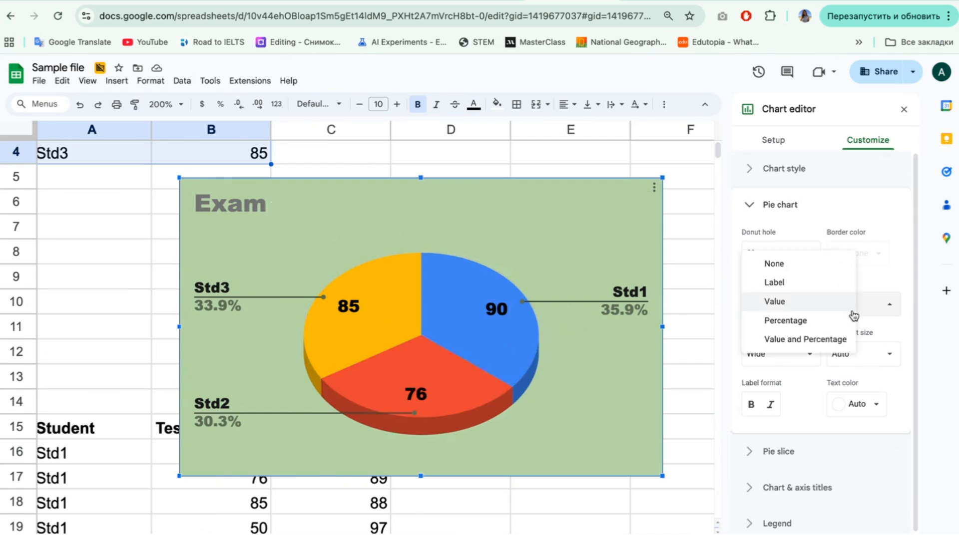
pyautogui.click(825, 328)
pyautogui.click(856, 316)
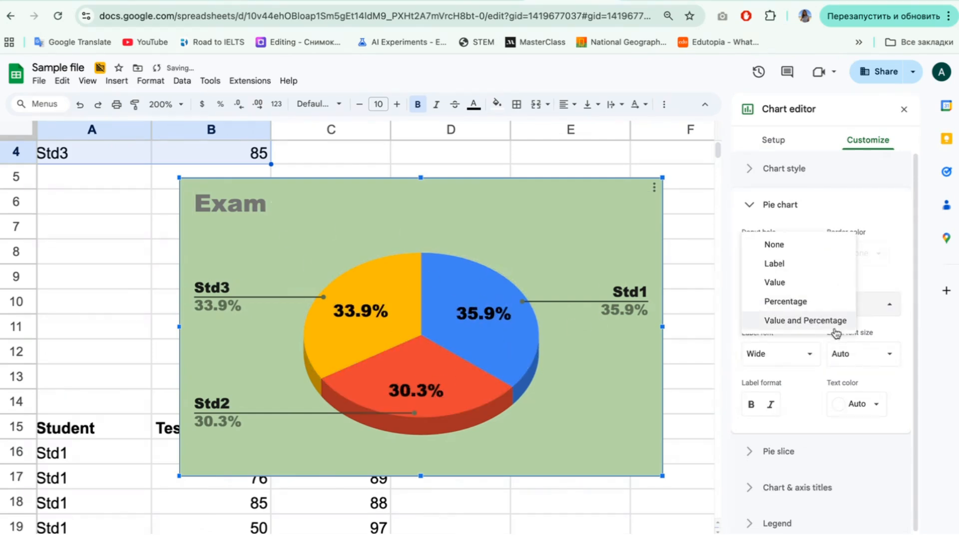
pyautogui.click(838, 321)
pyautogui.click(859, 306)
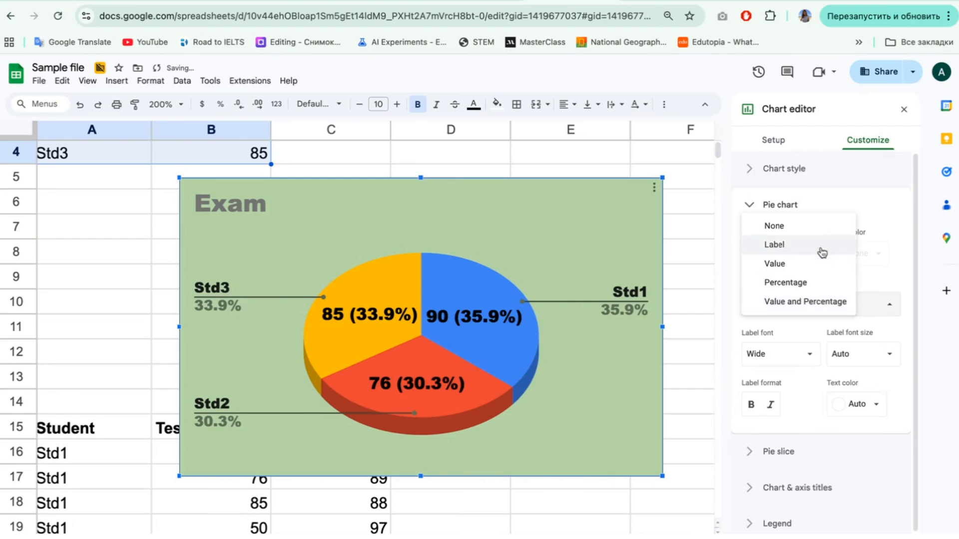
pyautogui.click(816, 268)
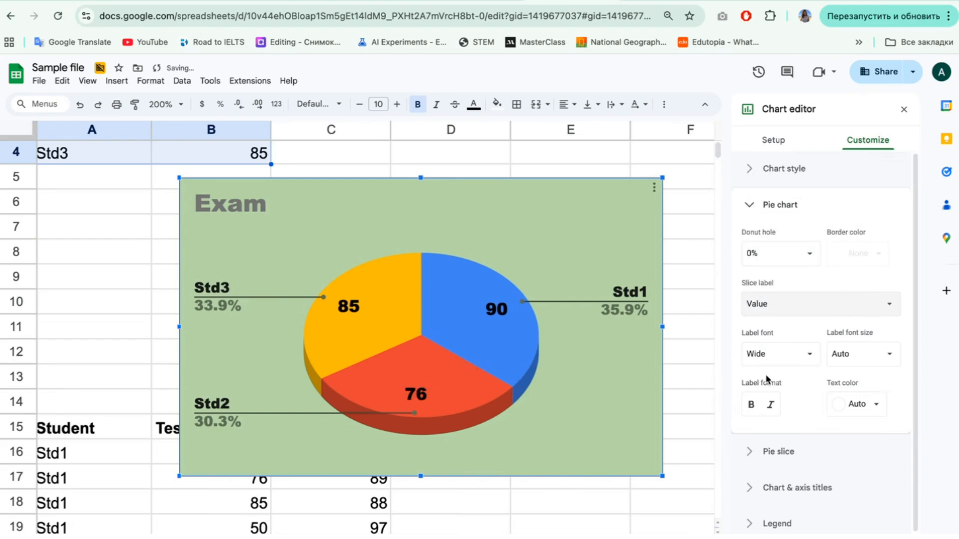
# Step: Try Theme Default: Arial as the slice label font and set it back to Wide
pyautogui.click(793, 343)
pyautogui.click(789, 359)
pyautogui.click(788, 355)
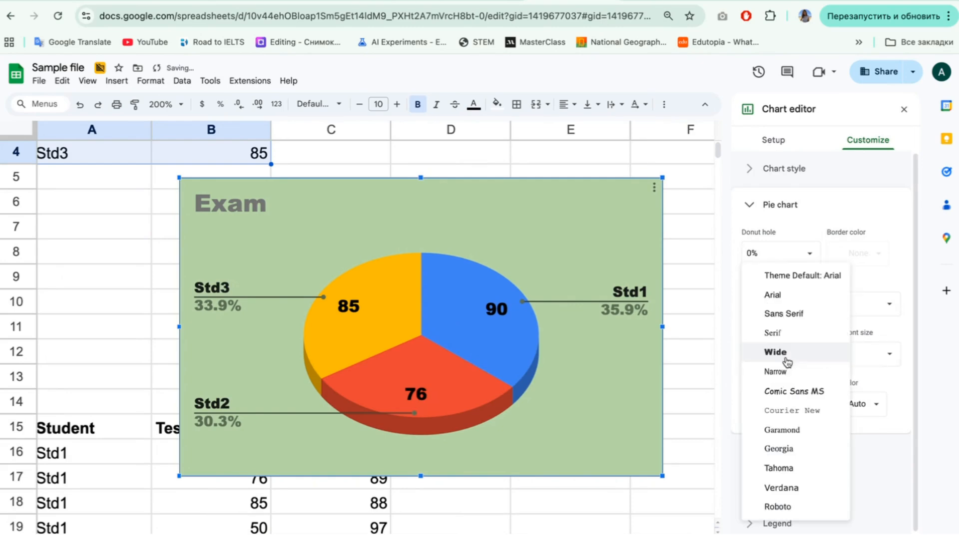
pyautogui.click(783, 278)
pyautogui.click(783, 367)
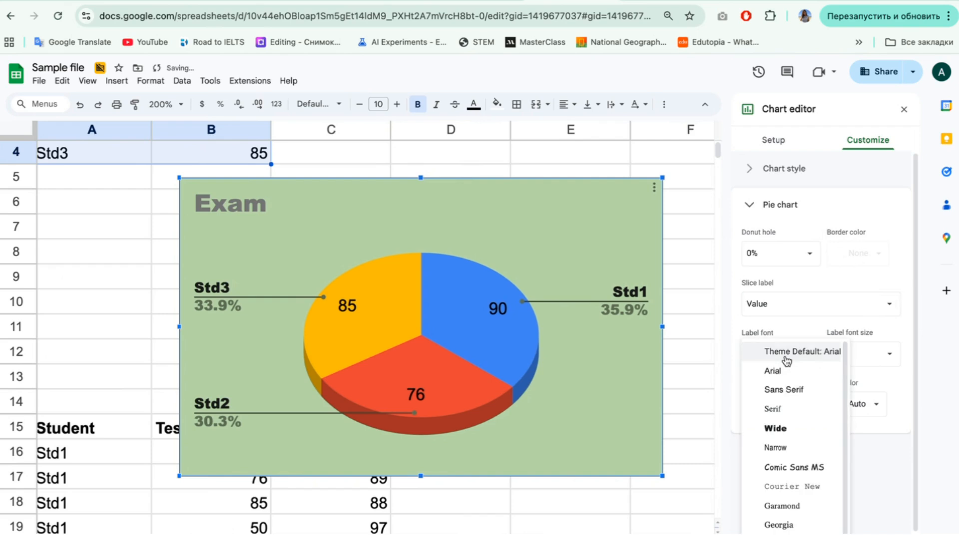
pyautogui.click(784, 427)
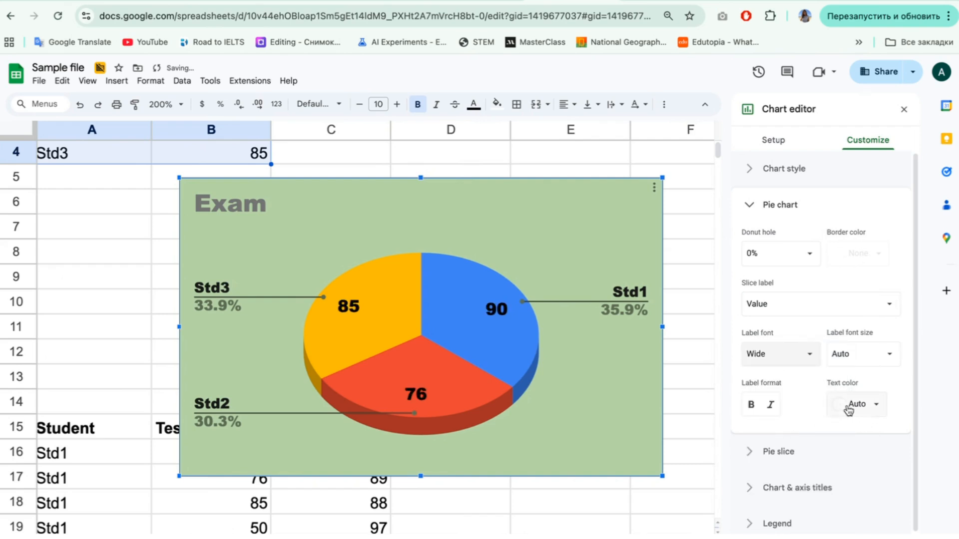
# Step: Set the slice labels' text color to black and format them bold and italic
pyautogui.click(869, 407)
pyautogui.click(810, 275)
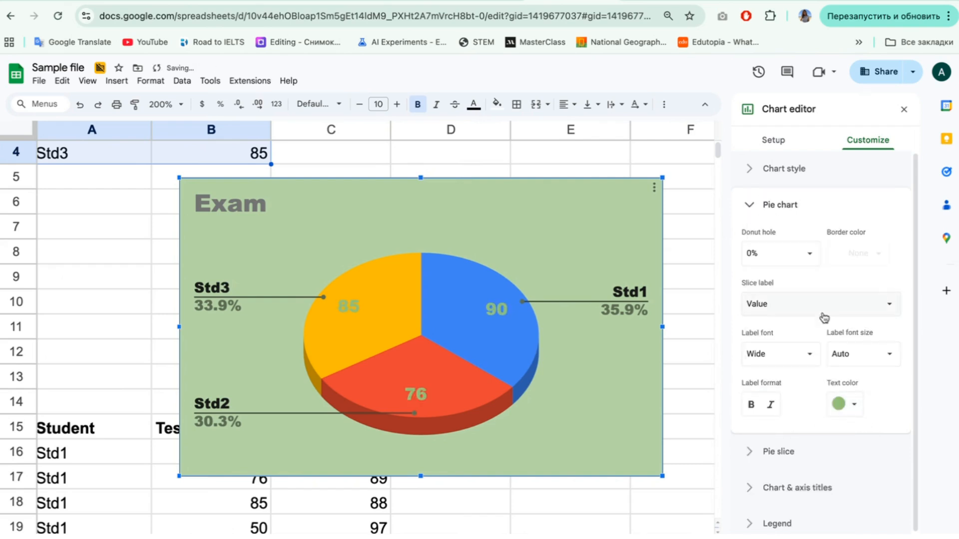
pyautogui.click(854, 405)
pyautogui.click(735, 224)
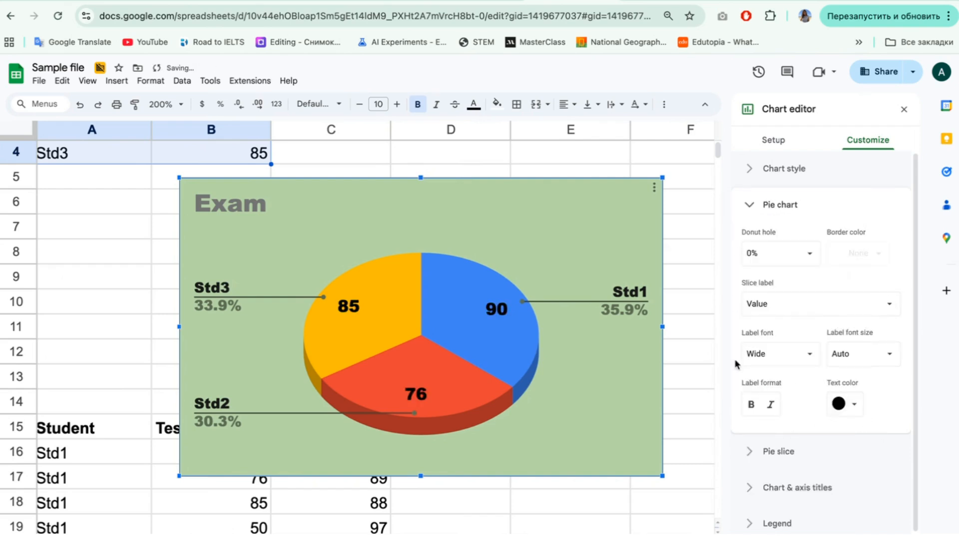
pyautogui.click(770, 407)
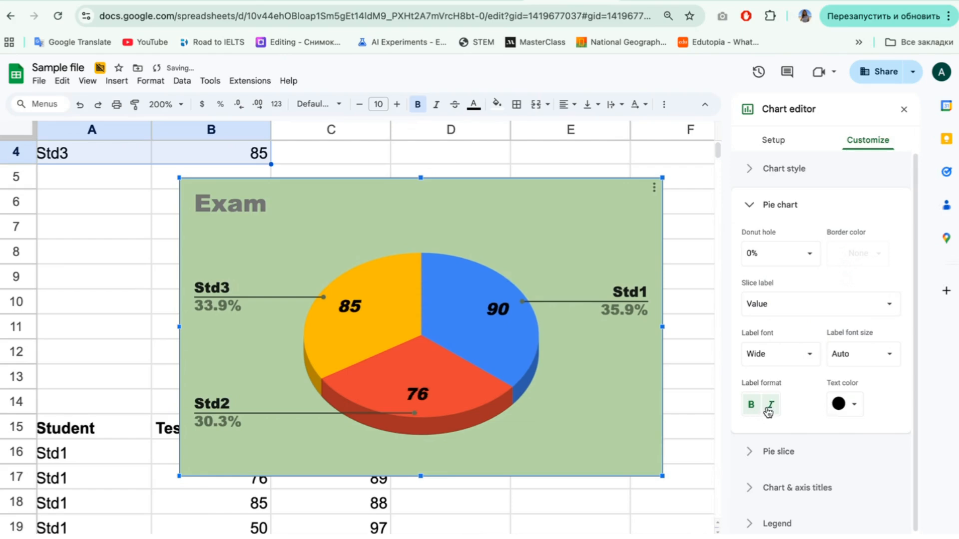
pyautogui.click(749, 205)
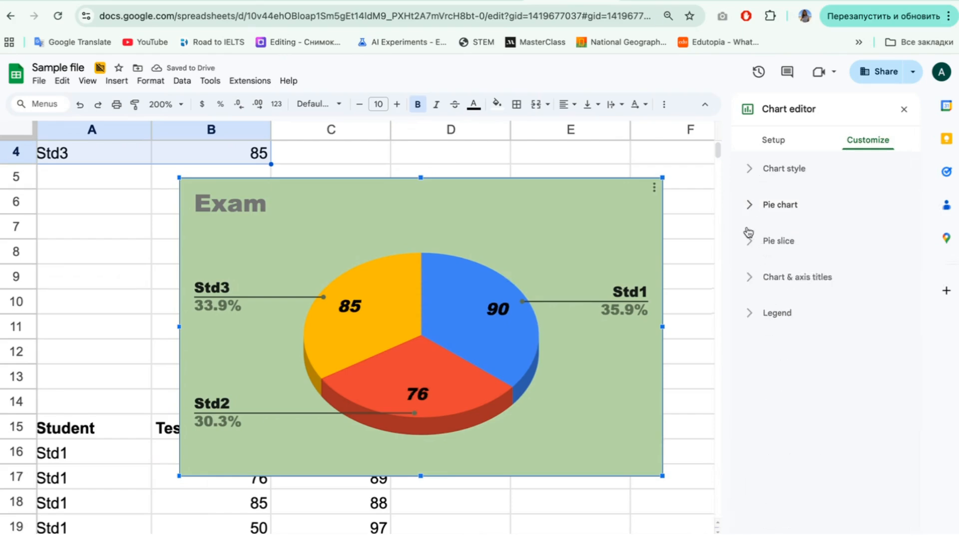
# Step: Change the color of the Std1 pie slice to a muted pink
pyautogui.click(749, 244)
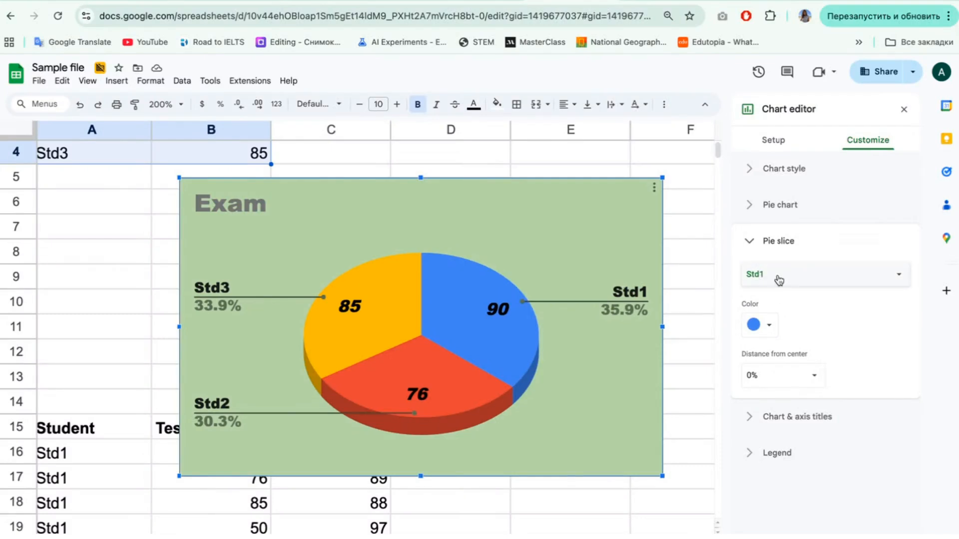
pyautogui.click(770, 328)
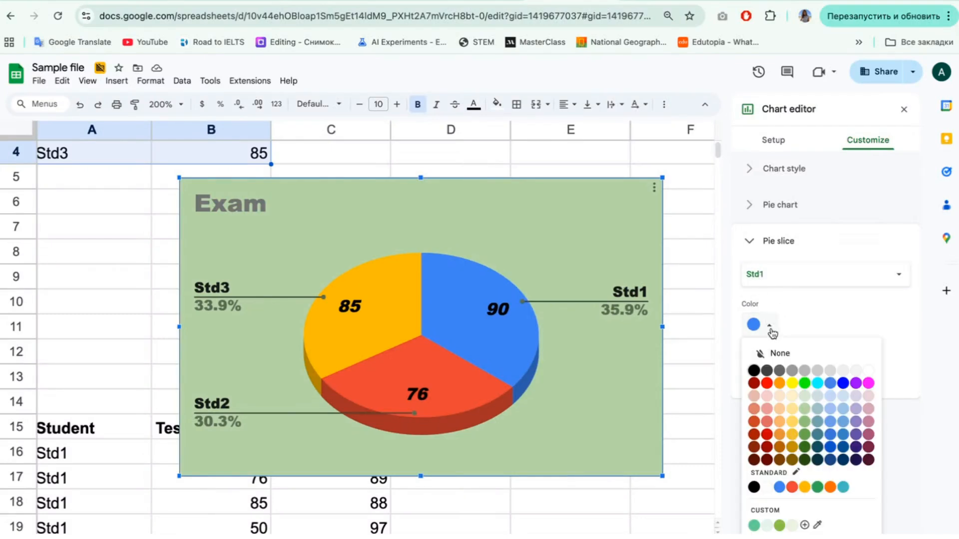
pyautogui.click(869, 422)
# Step: Change the color of the Std2 pie slice to a grayish teal
pyautogui.click(764, 268)
pyautogui.click(766, 287)
pyautogui.click(769, 325)
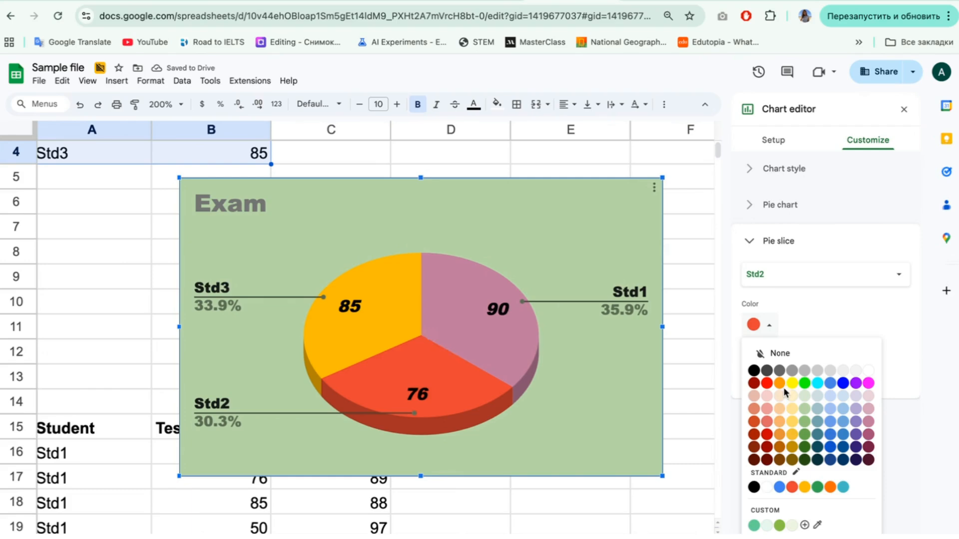
pyautogui.click(817, 421)
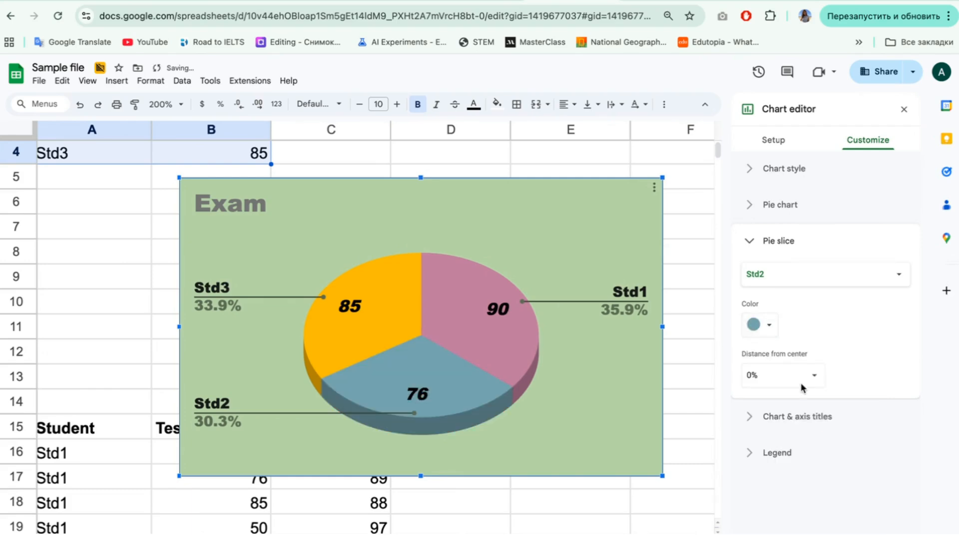
# Step: Change the color of the Std3 pie slice to light orange
pyautogui.click(764, 274)
pyautogui.click(764, 289)
pyautogui.click(759, 325)
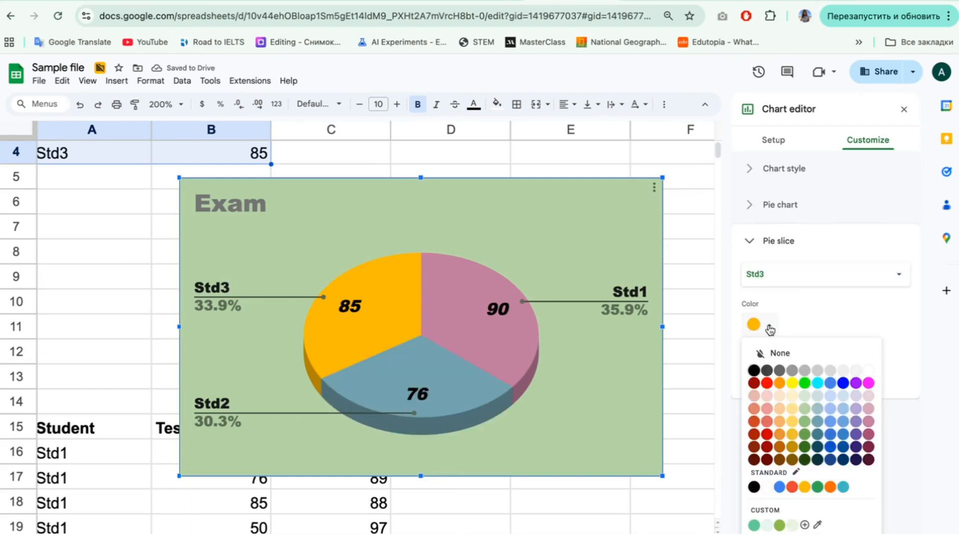
pyautogui.click(780, 422)
# Step: Try moving the Std3 slice 25% away from the center and set its distance back to 0%
pyautogui.click(807, 376)
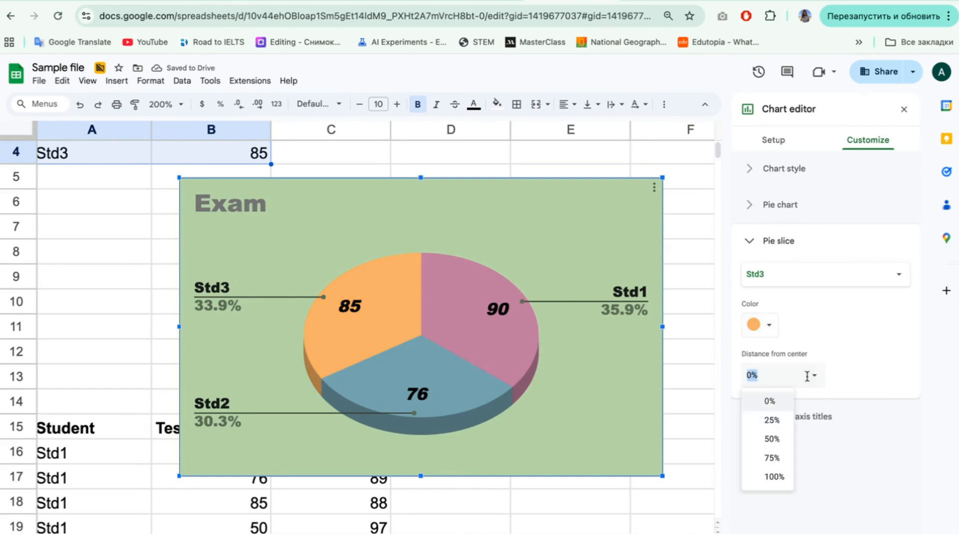
pyautogui.click(779, 420)
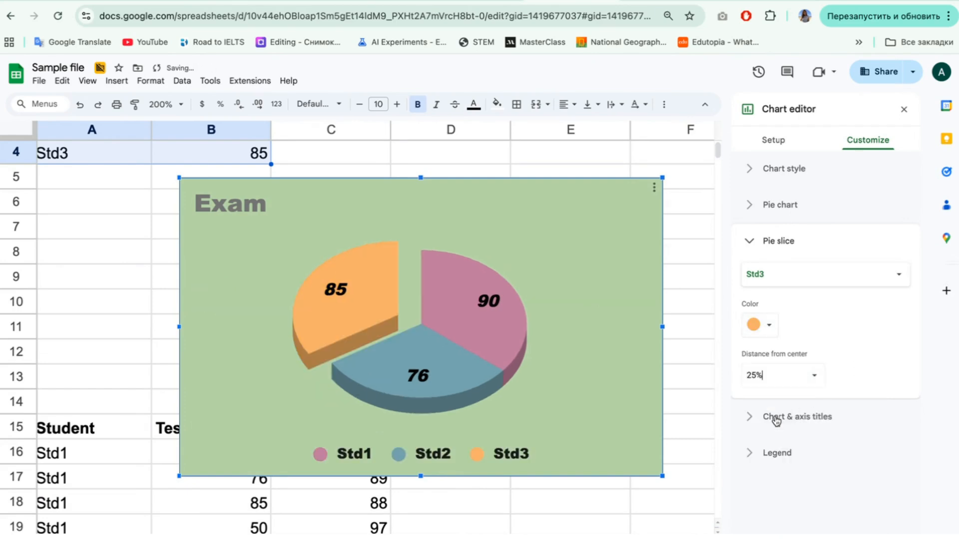
pyautogui.click(810, 375)
pyautogui.click(767, 398)
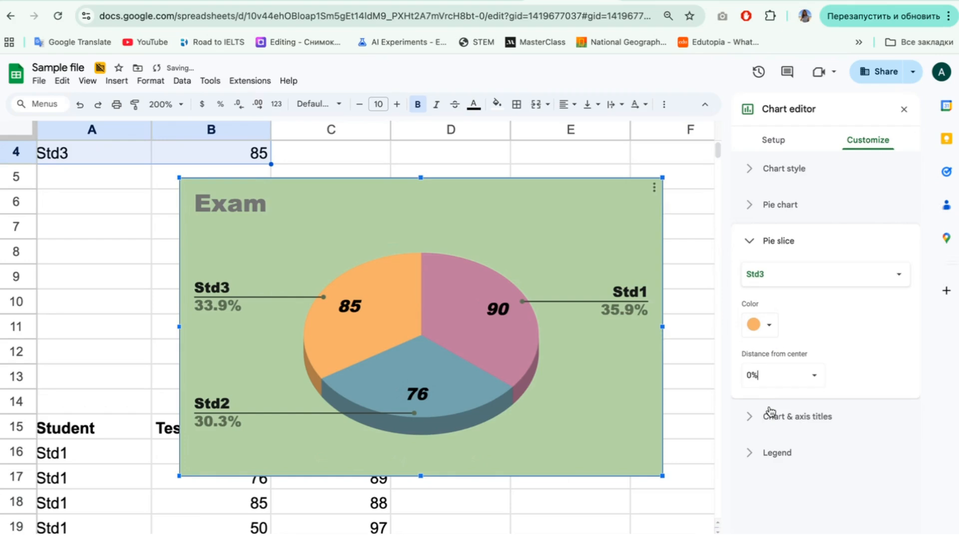
pyautogui.click(750, 246)
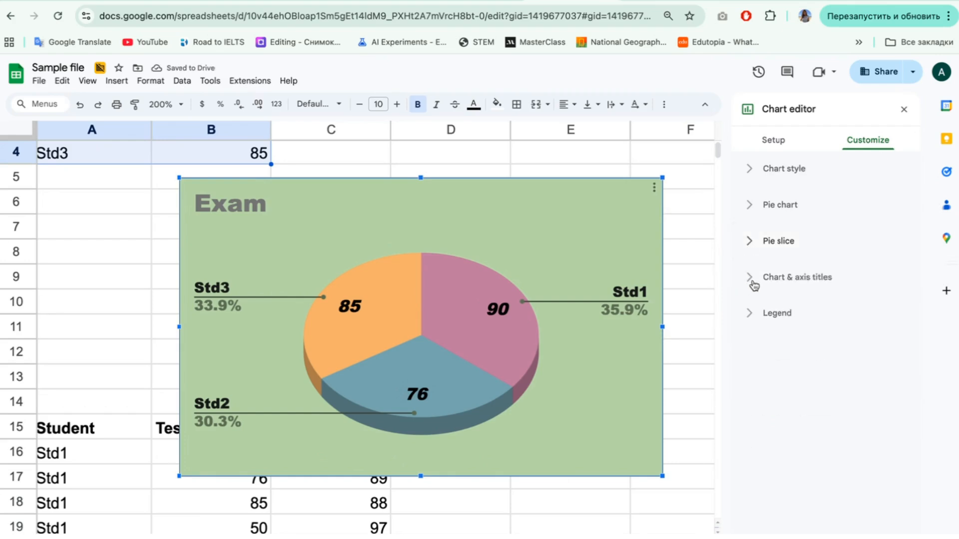
# Step: Change the pie chart's title text to "Students' exam scores"
pyautogui.click(754, 286)
pyautogui.click(754, 358)
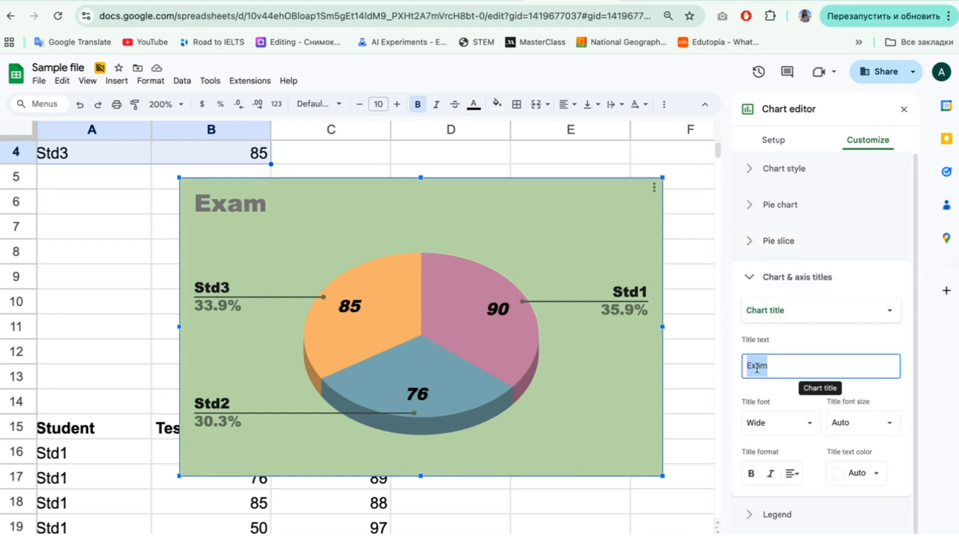
pyautogui.doubleClick(246, 207)
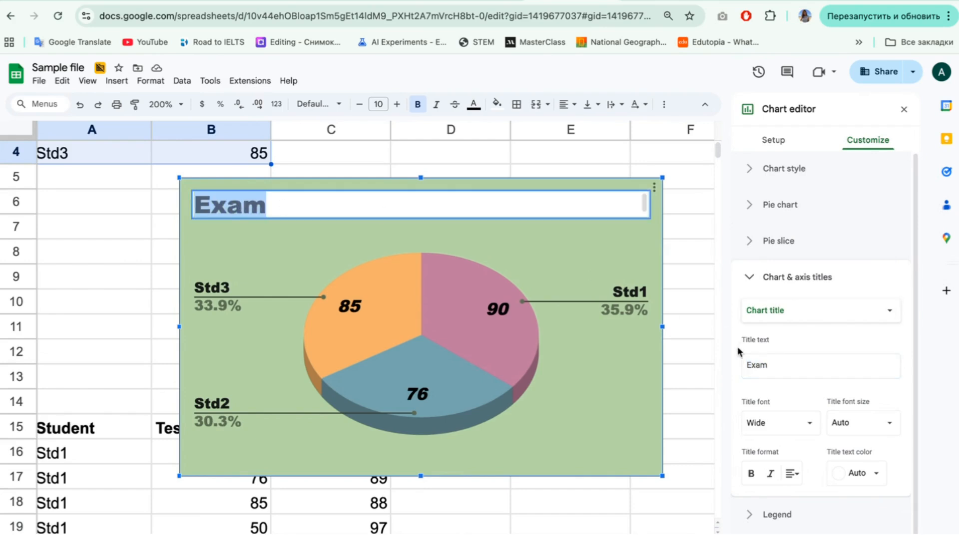
pyautogui.click(757, 356)
pyautogui.write('Students')
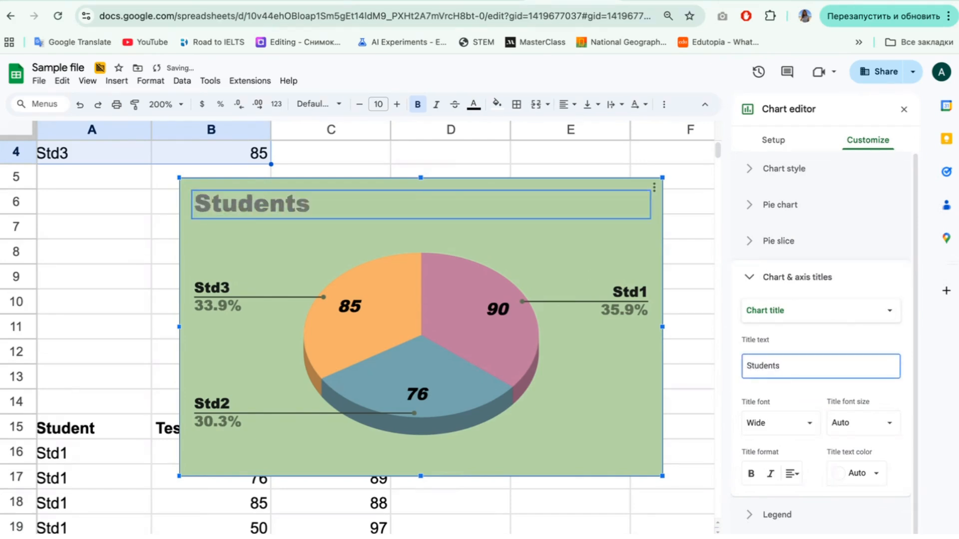
pyautogui.write('cores')
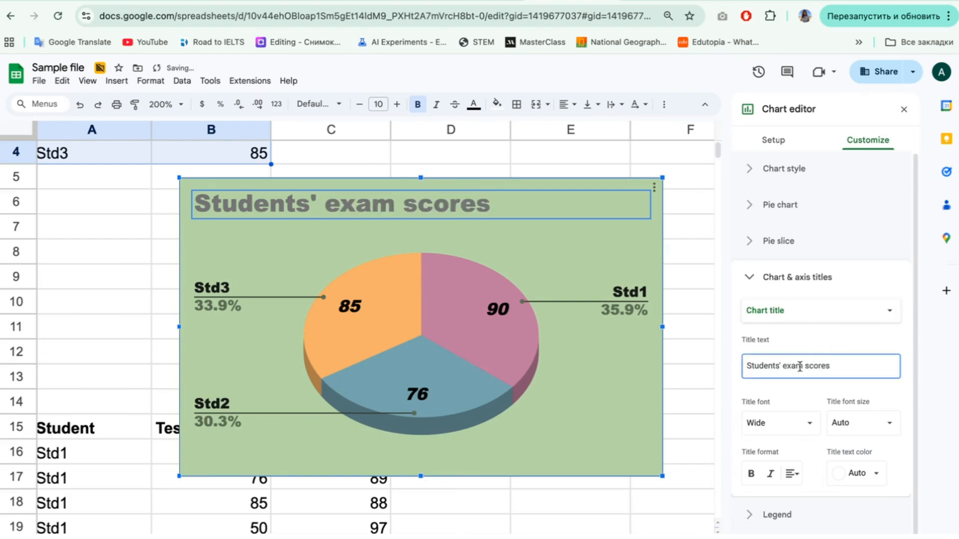
# Step: Center the pie chart's title and make it bold, without italics
pyautogui.click(791, 474)
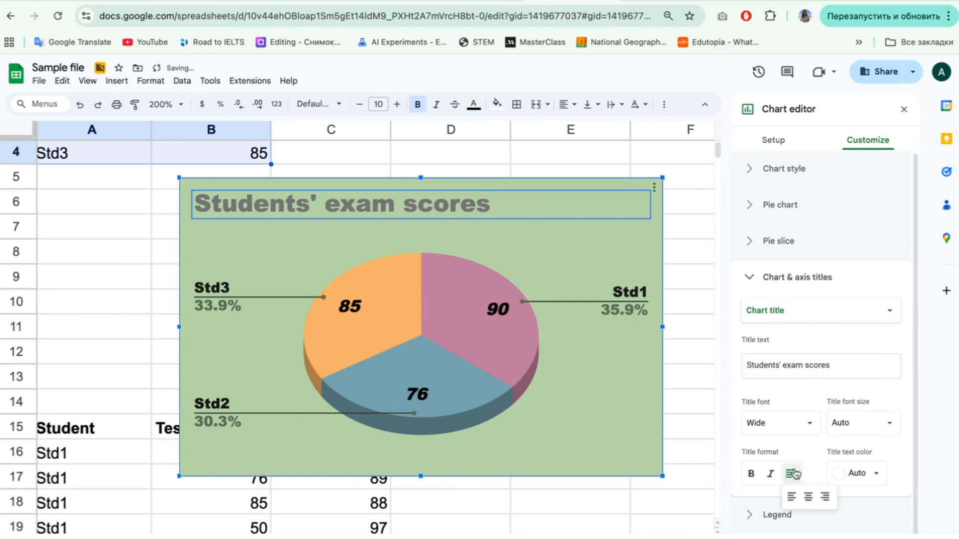
pyautogui.click(808, 497)
pyautogui.click(750, 475)
pyautogui.click(769, 475)
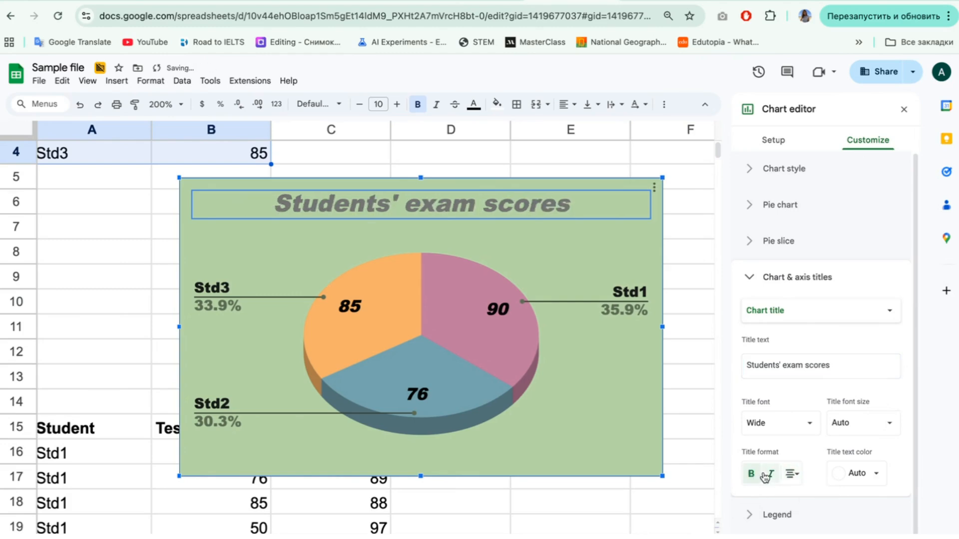
pyautogui.click(769, 474)
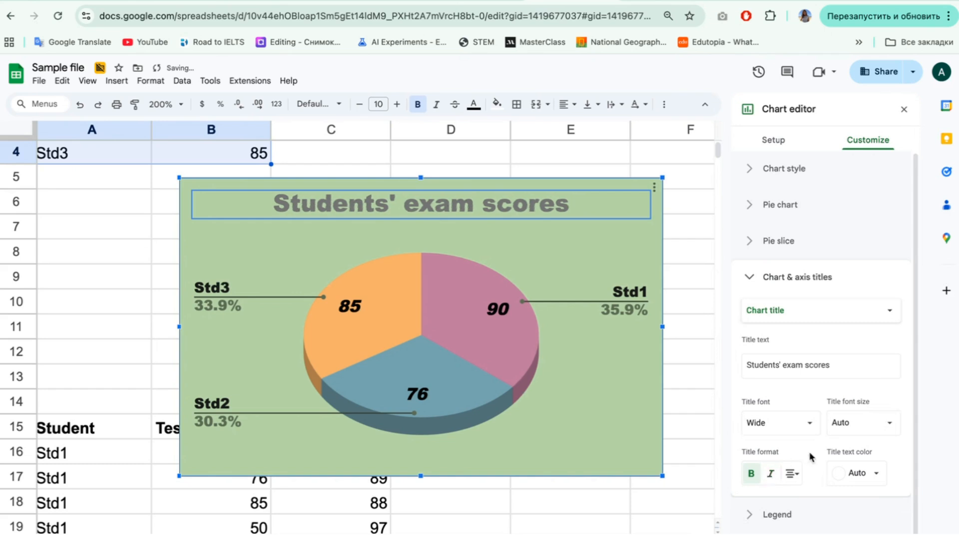
# Step: Try a different font for the pie chart's title and set it back to Wide
pyautogui.click(782, 425)
pyautogui.click(773, 364)
pyautogui.click(777, 425)
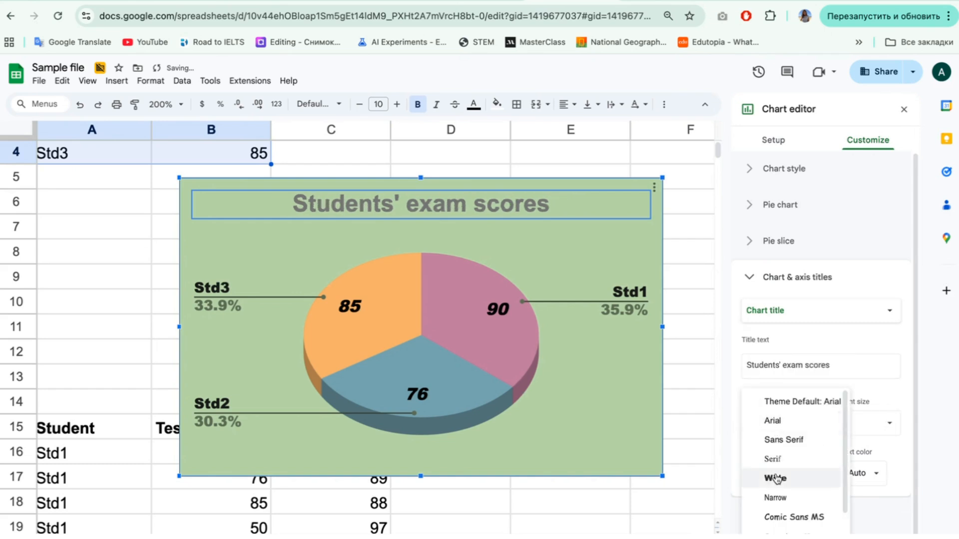
pyautogui.click(776, 477)
# Step: Change the pie chart's title text color to dark green
pyautogui.click(872, 474)
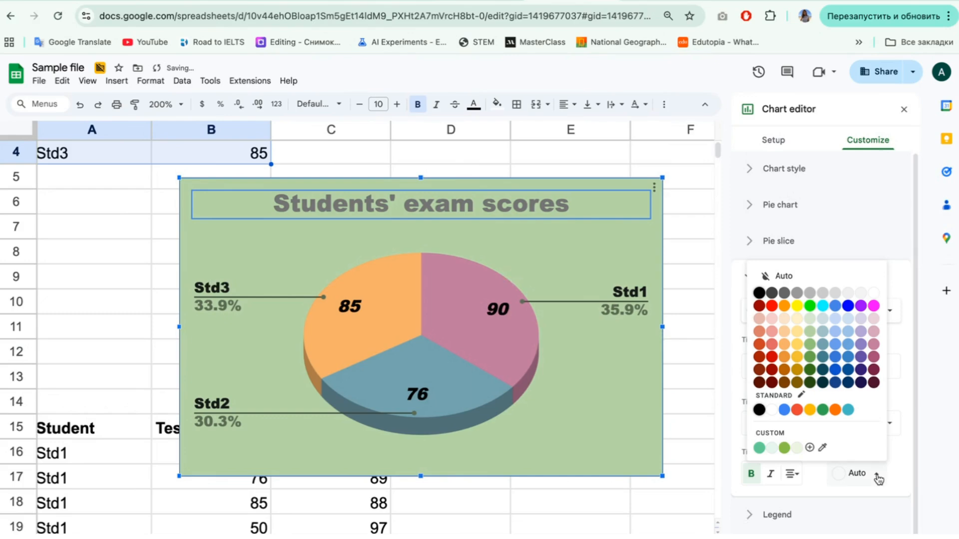
pyautogui.click(819, 381)
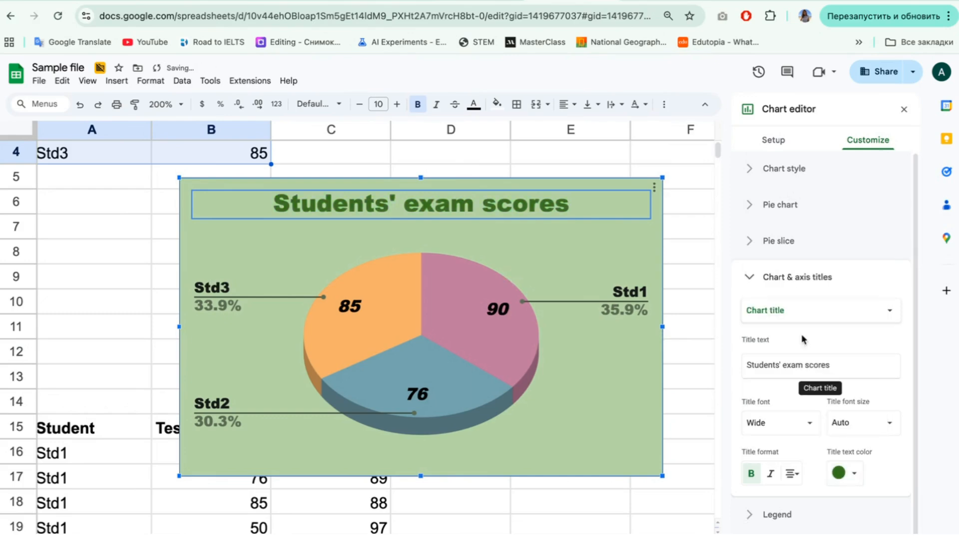
pyautogui.click(747, 284)
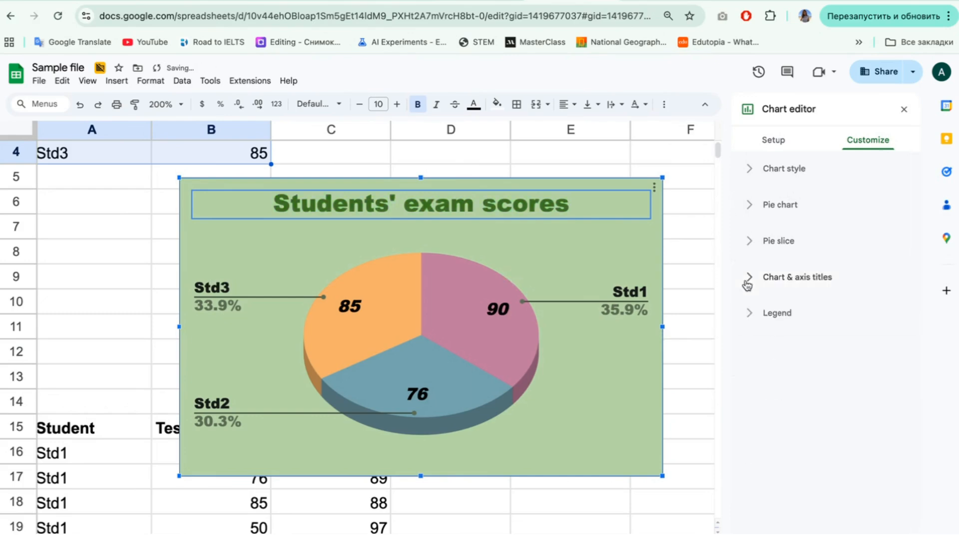
# Step: Try the Top, Bottom, Left and Right legend positions on the pie chart and set the position back to Auto
pyautogui.click(749, 315)
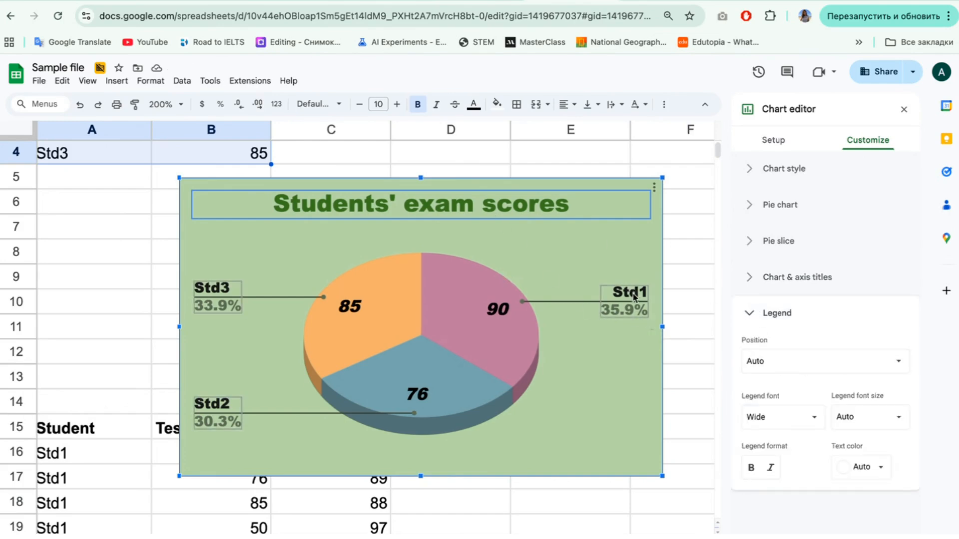
pyautogui.click(778, 363)
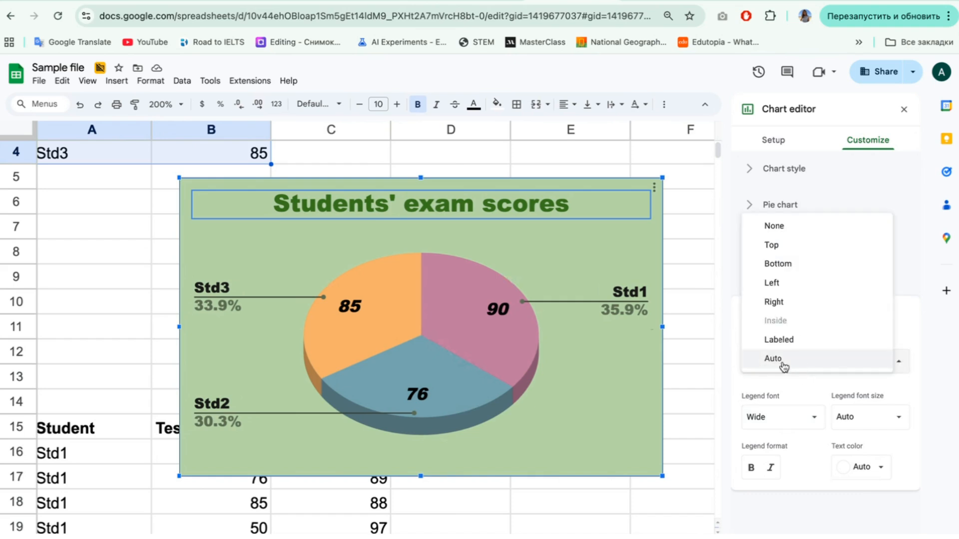
pyautogui.click(792, 247)
pyautogui.click(776, 374)
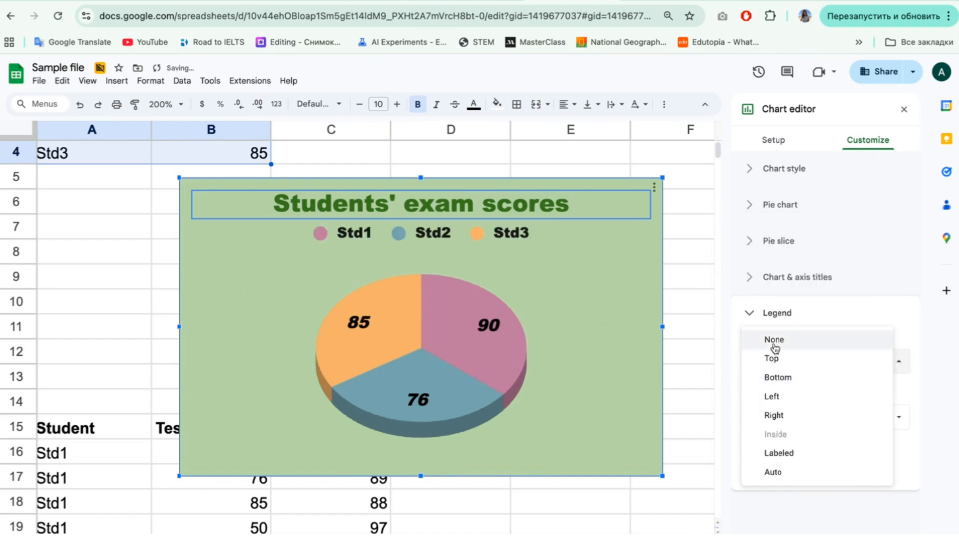
pyautogui.click(776, 377)
pyautogui.click(777, 375)
pyautogui.click(773, 377)
pyautogui.click(777, 362)
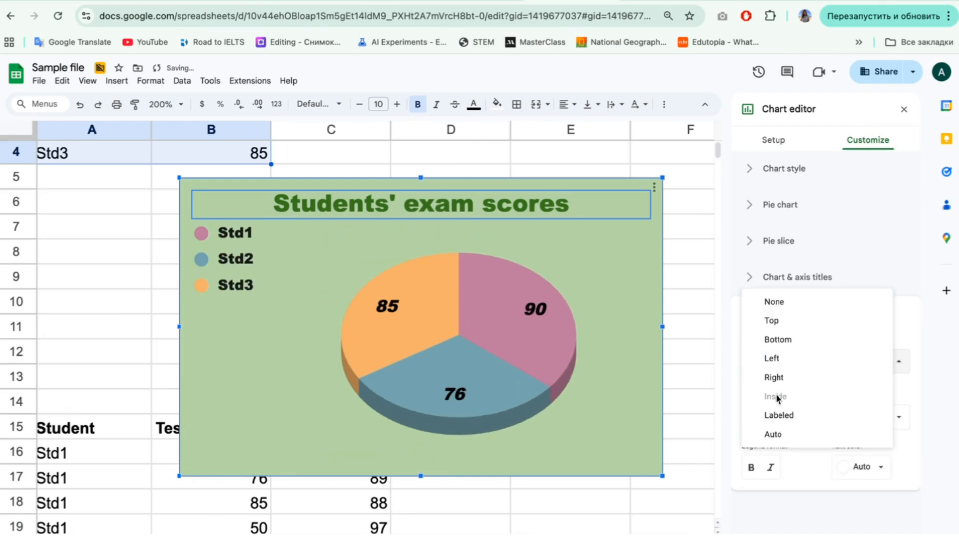
pyautogui.click(777, 377)
pyautogui.click(781, 365)
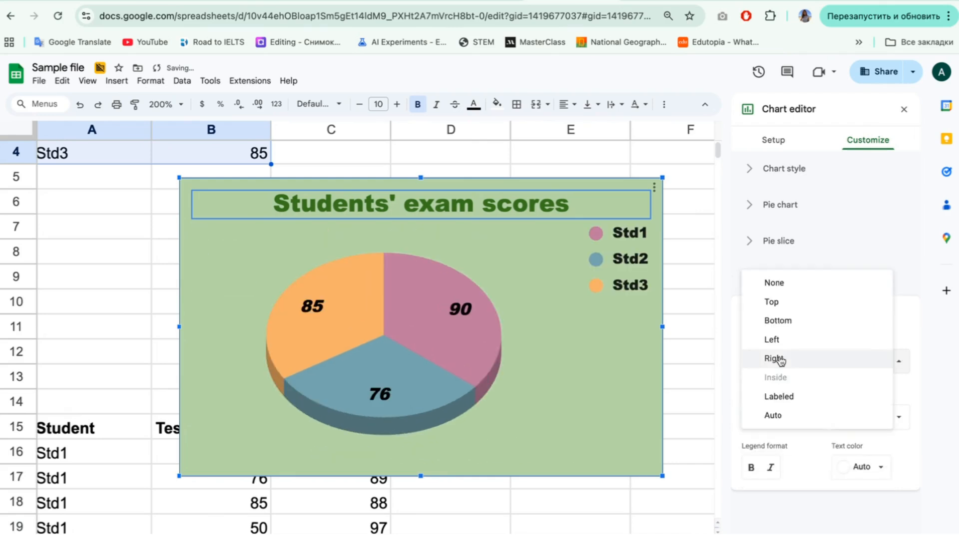
pyautogui.click(778, 418)
pyautogui.click(751, 303)
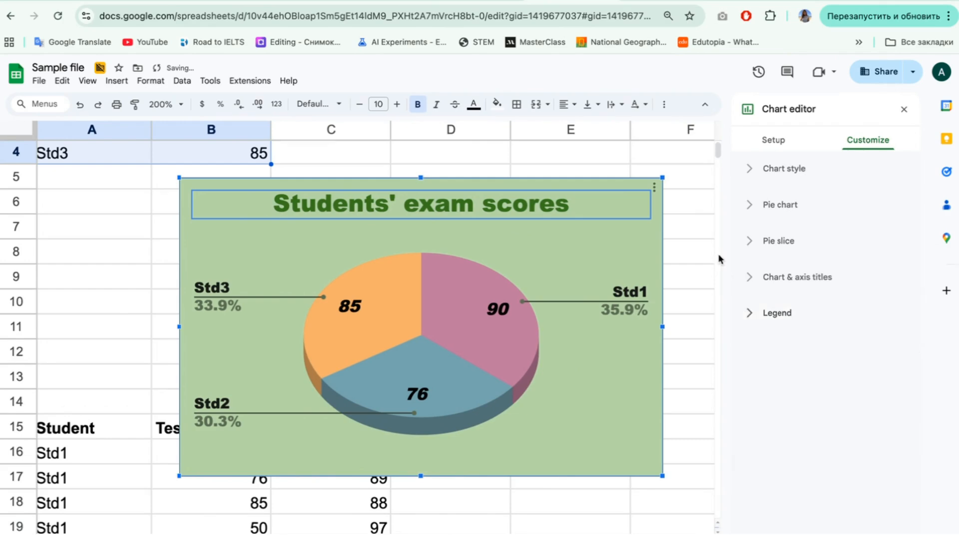
# Step: Leave chart editing and examine the finished pie chart, including the details shown for the Std1 slice
pyautogui.click(699, 228)
pyautogui.moveTo(491, 343)
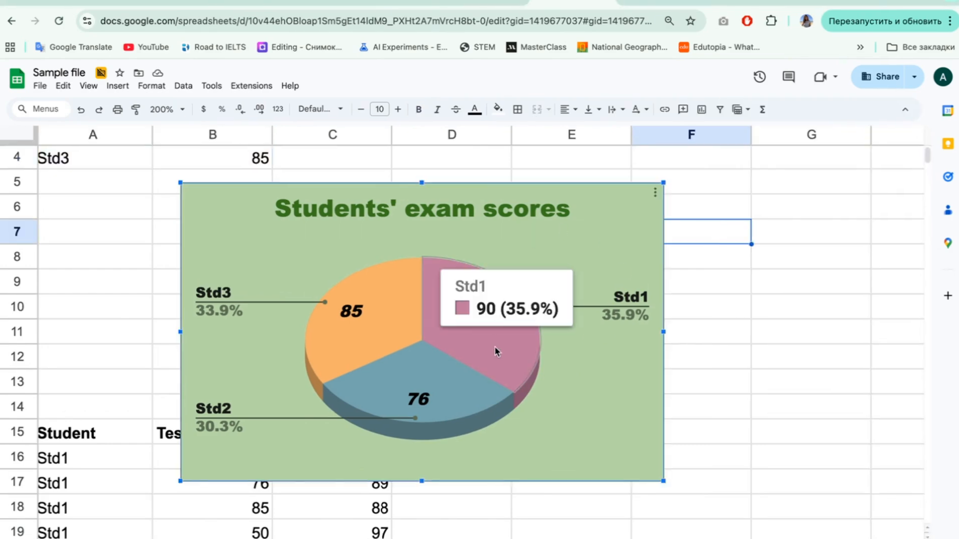
pyautogui.moveTo(376, 299)
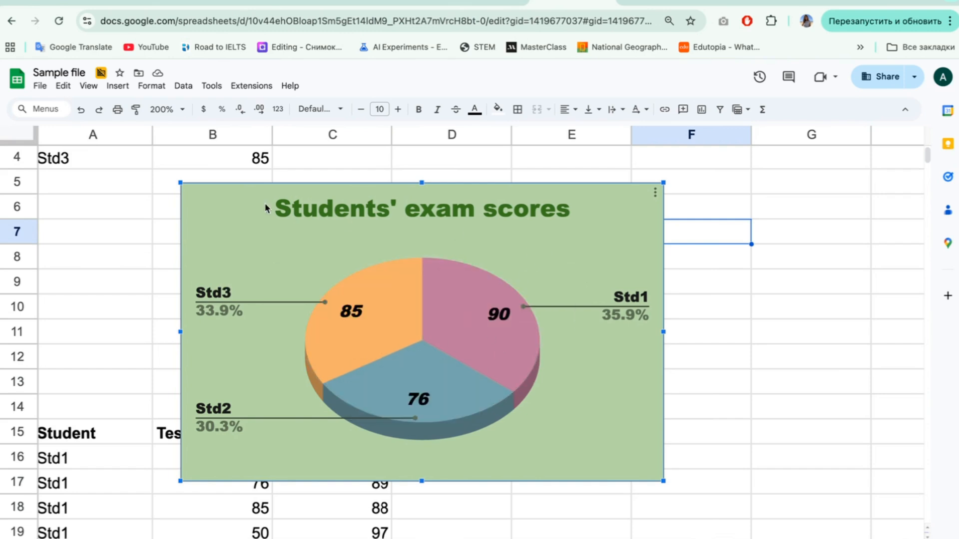
pyautogui.scroll(3, 265, 208)
pyautogui.scroll(-3, 672, 327)
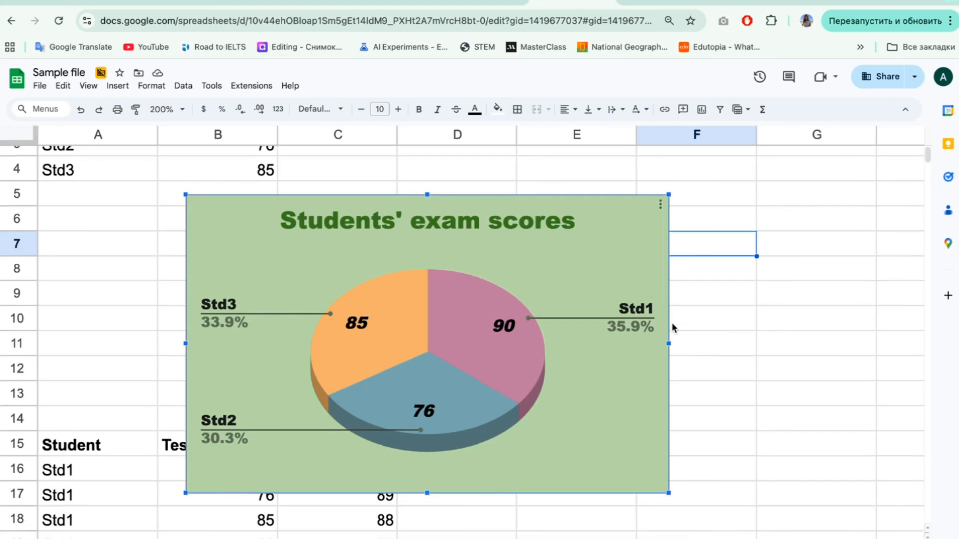
# Step: Review the pie chart's options for downloading, publishing and copying it
pyautogui.click(660, 204)
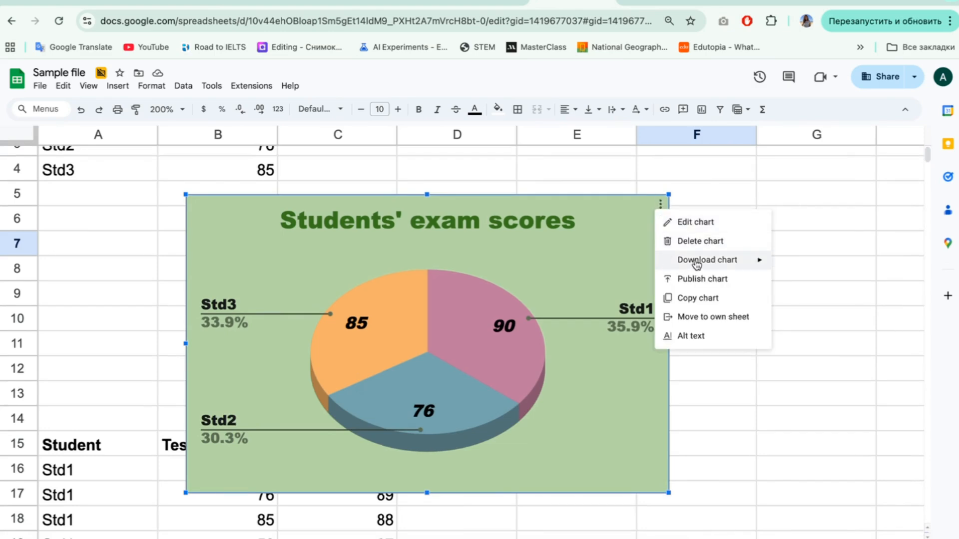
pyautogui.moveTo(696, 264)
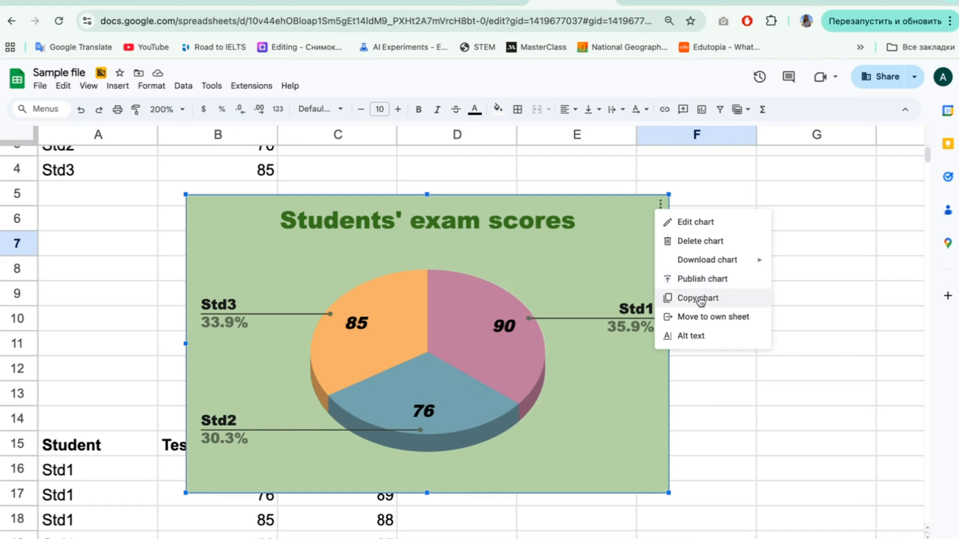
pyautogui.click(590, 202)
# Step: Move the pie chart up and away from the Test 1 and Test 2 table, and deselect it
pyautogui.moveTo(576, 205); pyautogui.dragTo(727, 146)
pyautogui.scroll(-5, 625, 439)
pyautogui.scroll(-2, 625, 440)
pyautogui.click(307, 376)
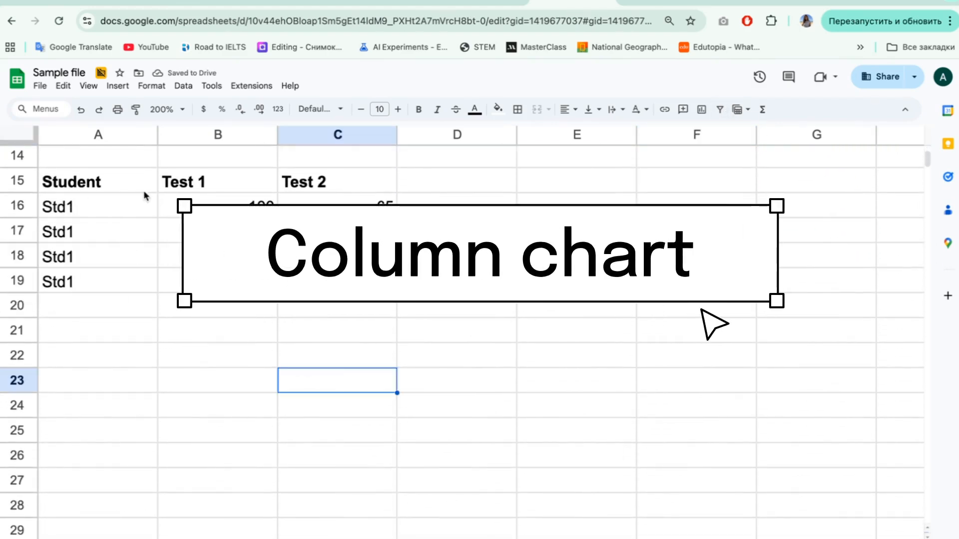
# Step: Insert a chart from the Student, Test 1 and Test 2 table in A15:C19
pyautogui.moveTo(139, 192); pyautogui.dragTo(358, 291)
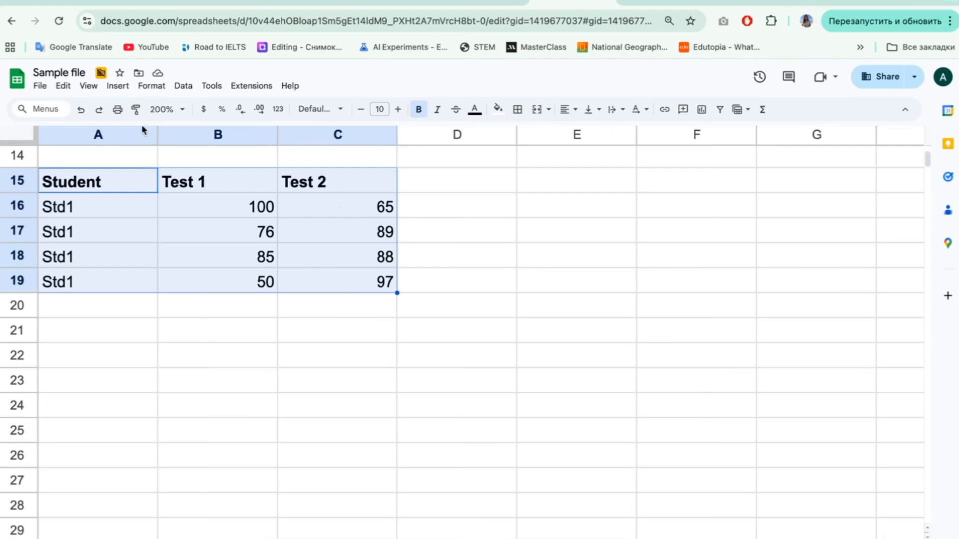
pyautogui.click(120, 87)
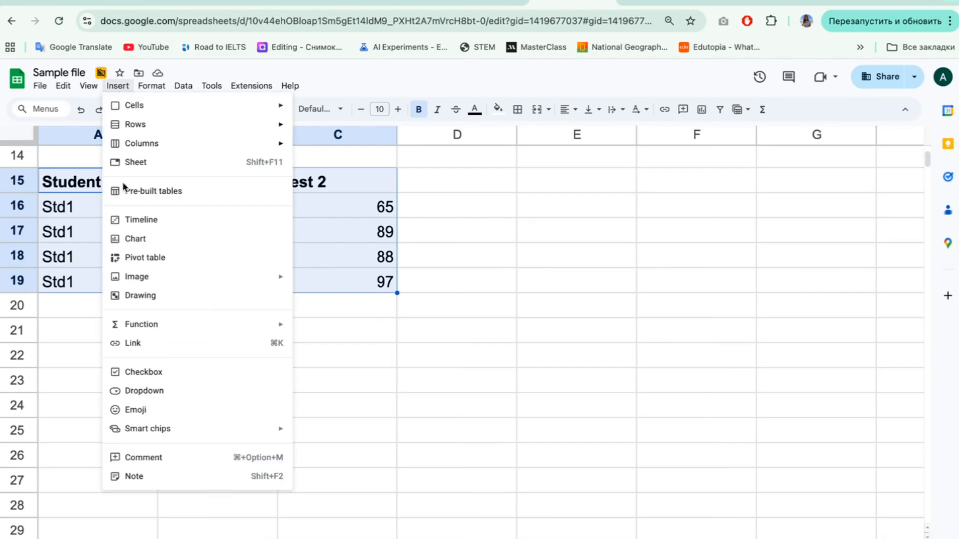
pyautogui.click(148, 239)
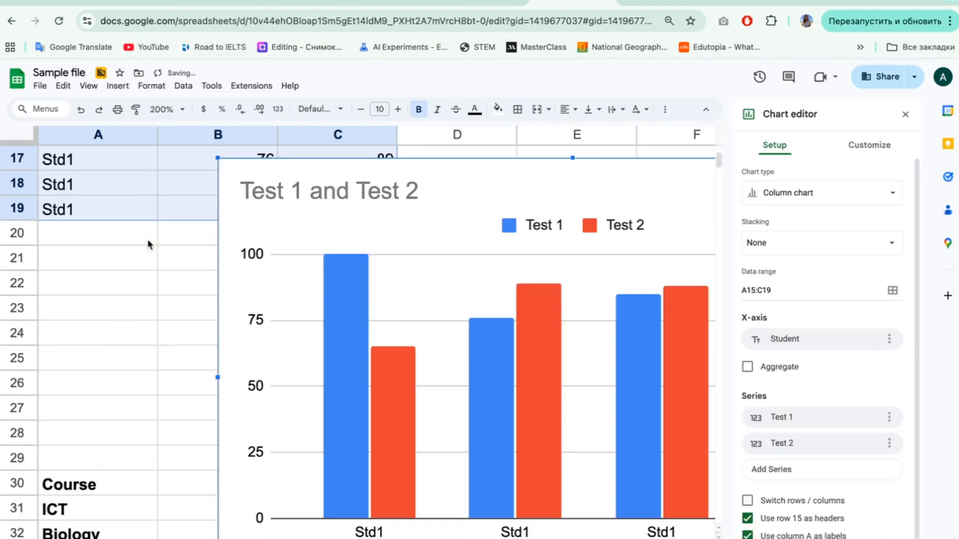
# Step: Shrink the new column chart and place it just below its table, covering about rows 20 to 31
pyautogui.moveTo(216, 157); pyautogui.dragTo(594, 325)
pyautogui.moveTo(599, 284); pyautogui.dragTo(247, 184)
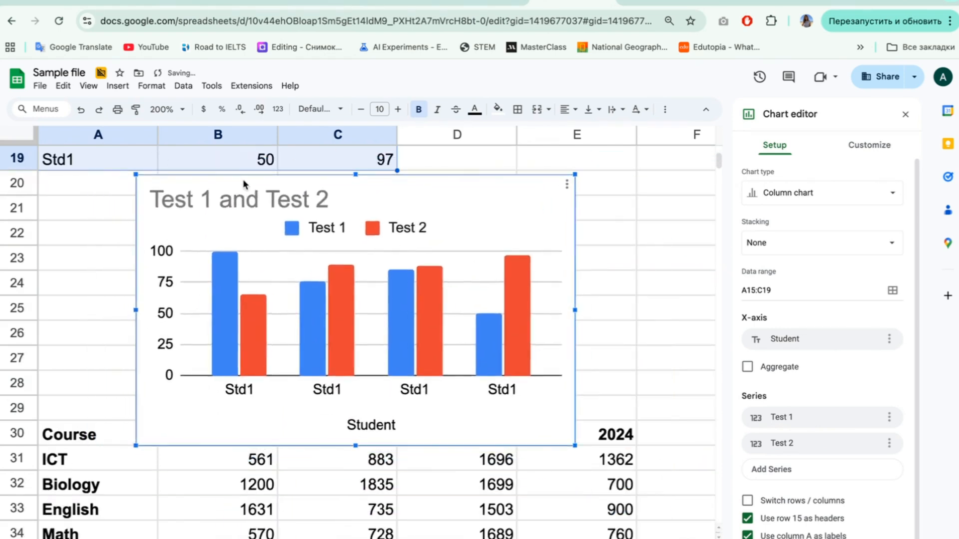
pyautogui.moveTo(575, 446); pyautogui.dragTo(619, 473)
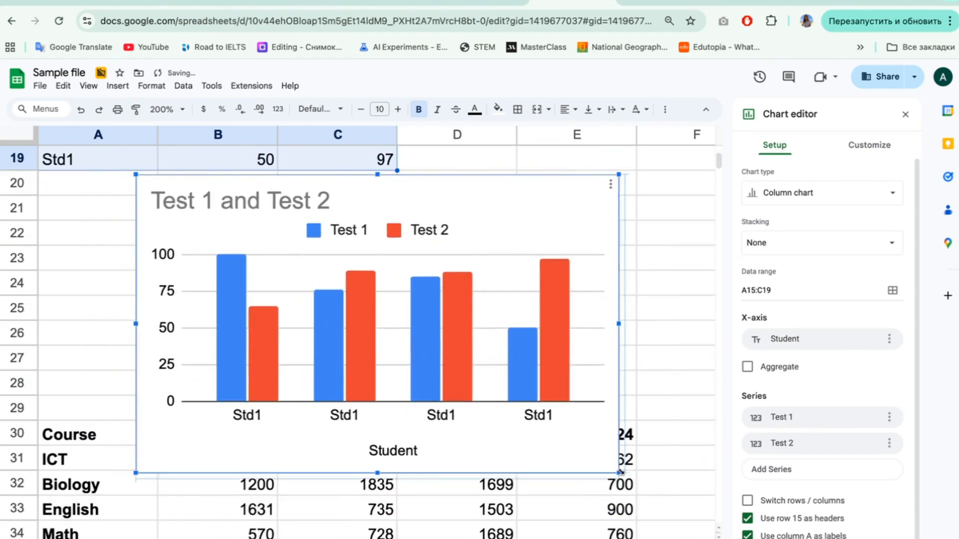
# Step: Try the bar chart type for the test scores and switch back to the column chart
pyautogui.click(801, 199)
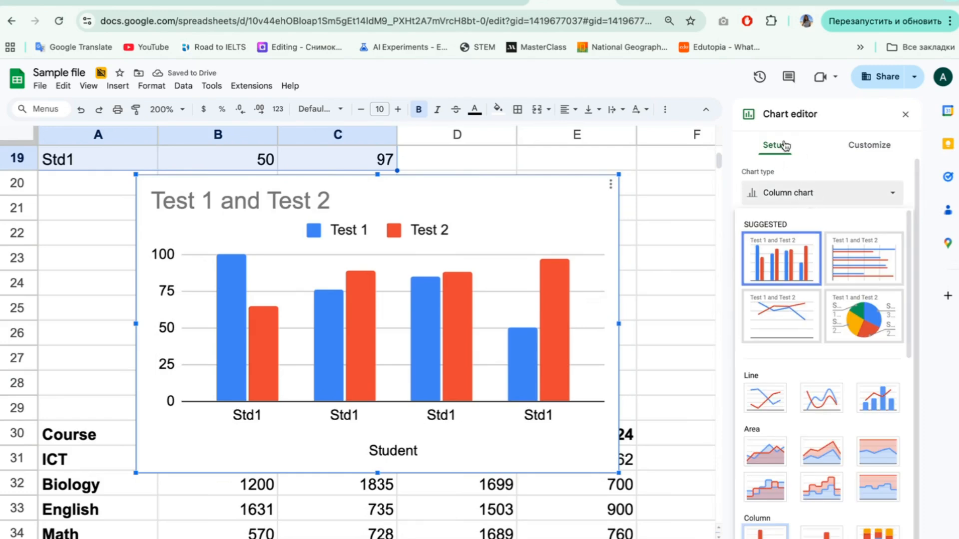
pyautogui.scroll(-2, 852, 403)
pyautogui.scroll(-4, 852, 403)
pyautogui.scroll(1, 852, 403)
pyautogui.click(761, 370)
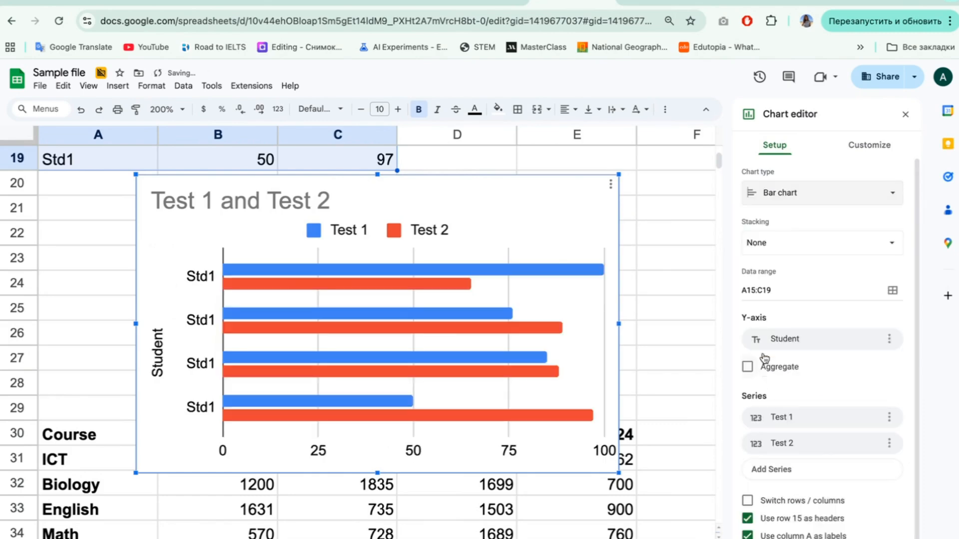
pyautogui.click(778, 194)
pyautogui.scroll(-3, 779, 450)
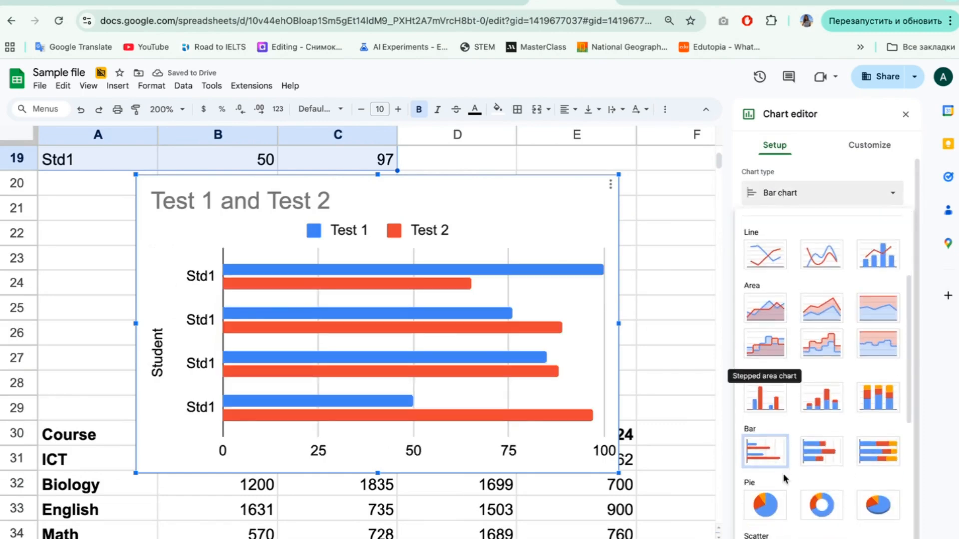
pyautogui.click(765, 400)
# Step: Give the column chart a medium green background and turn on its 3D style
pyautogui.click(880, 148)
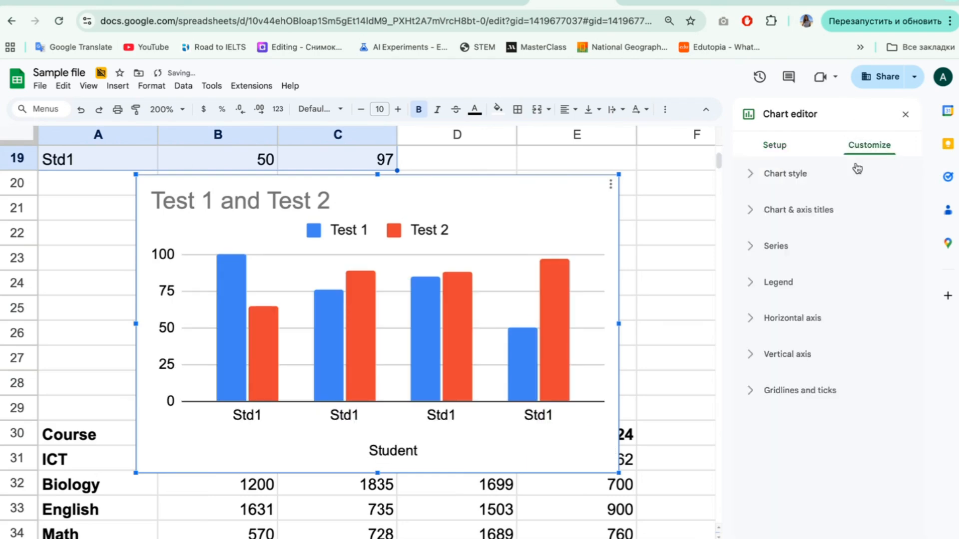
pyautogui.click(759, 175)
pyautogui.click(770, 228)
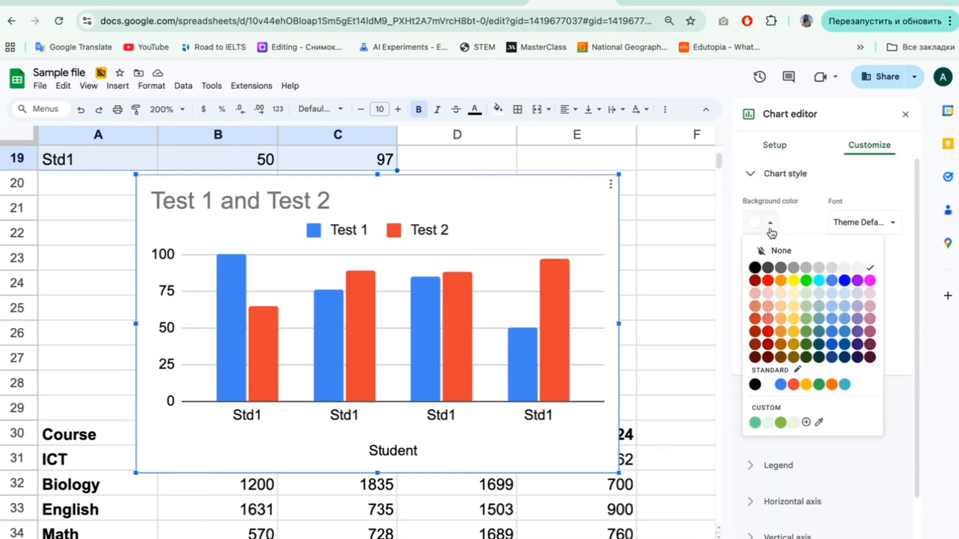
pyautogui.click(805, 319)
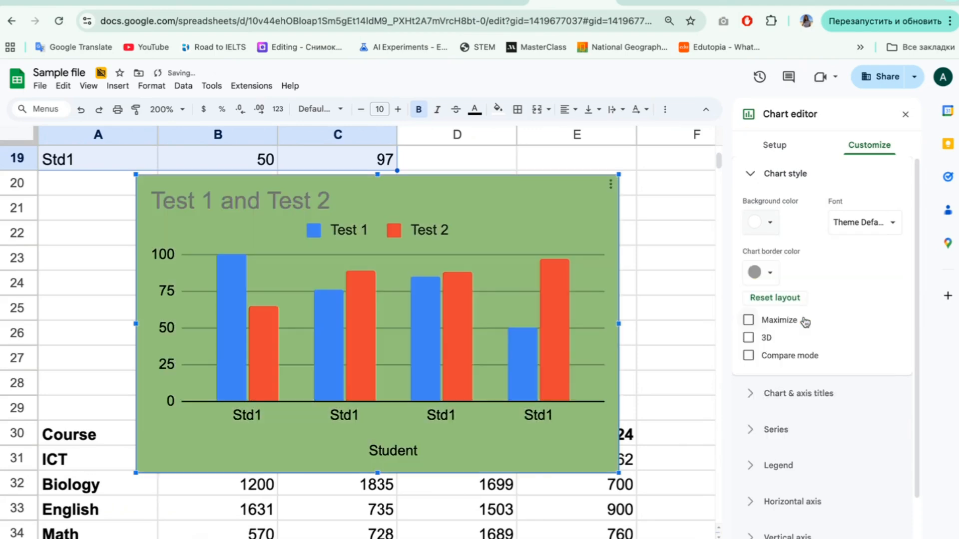
pyautogui.click(749, 338)
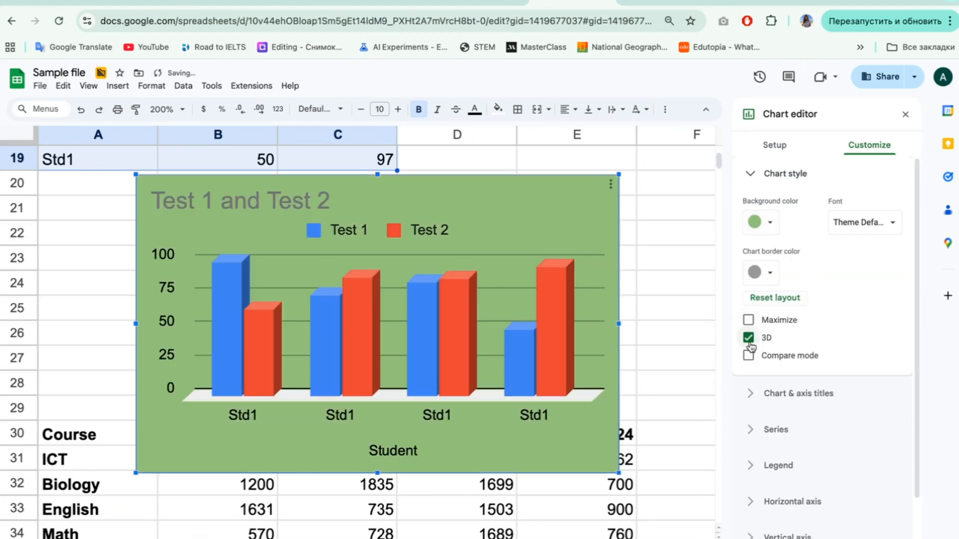
# Step: Set the column chart's font to Wide and change its title to "Students test scores"
pyautogui.click(876, 215)
pyautogui.click(867, 295)
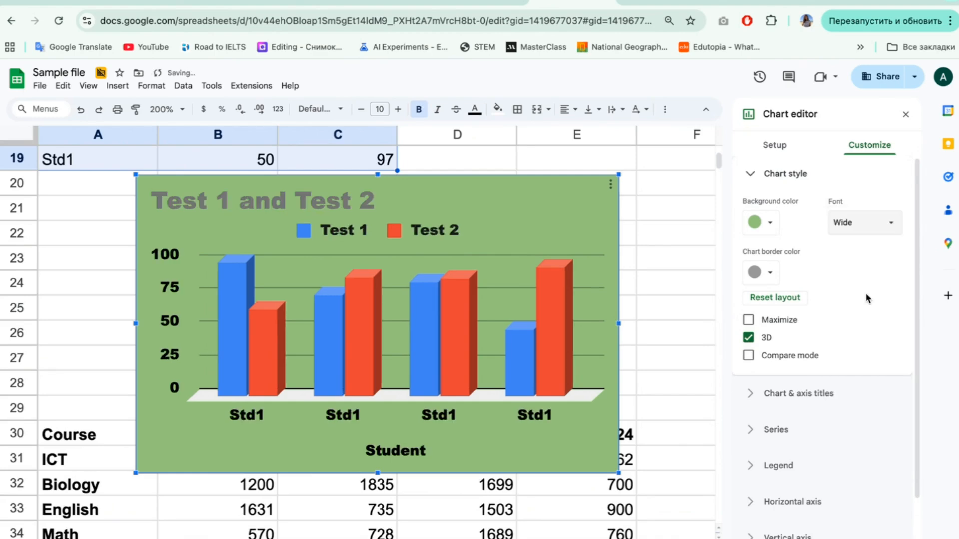
pyautogui.click(753, 176)
pyautogui.click(750, 211)
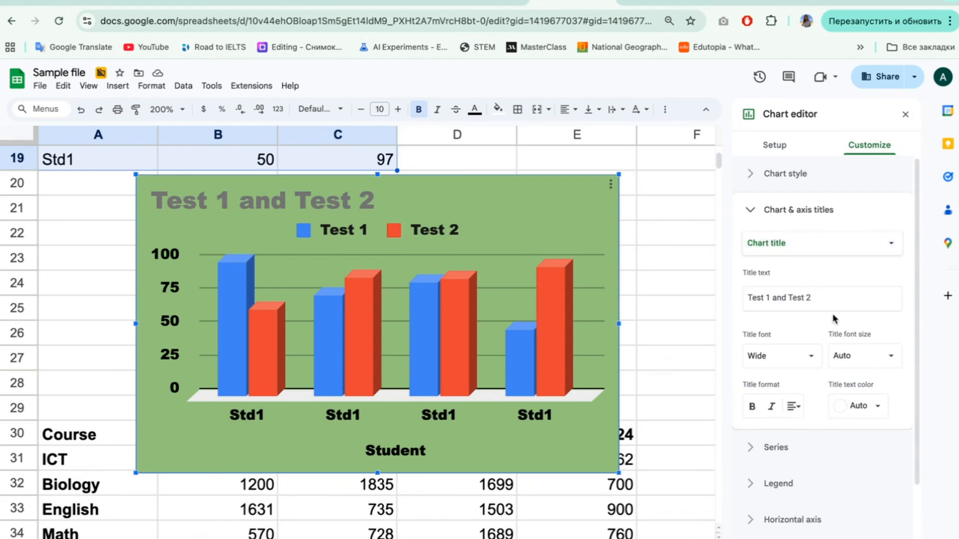
pyautogui.click(836, 300)
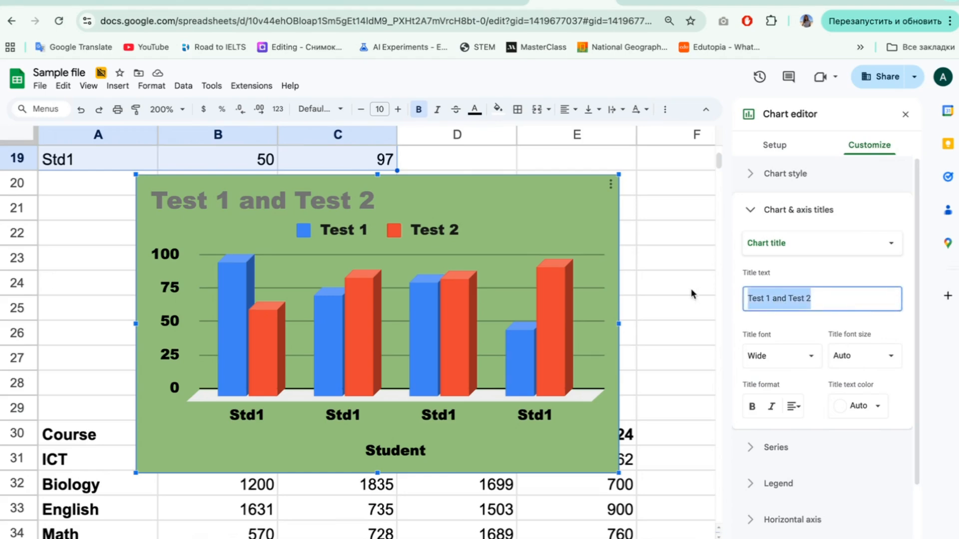
pyautogui.write('Students test scores')
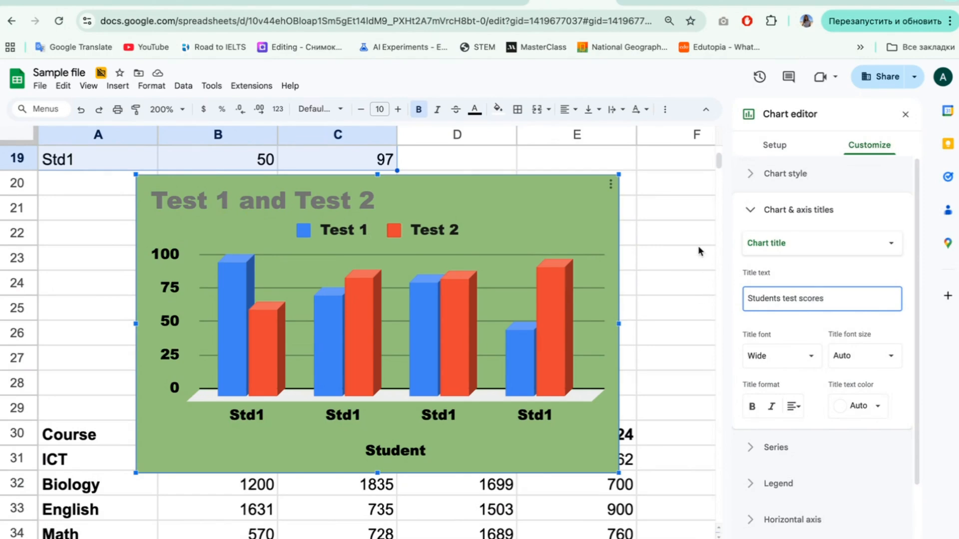
# Step: Set the column chart's horizontal axis title to "Students fullname" and its vertical axis title to "Scores"
pyautogui.click(749, 245)
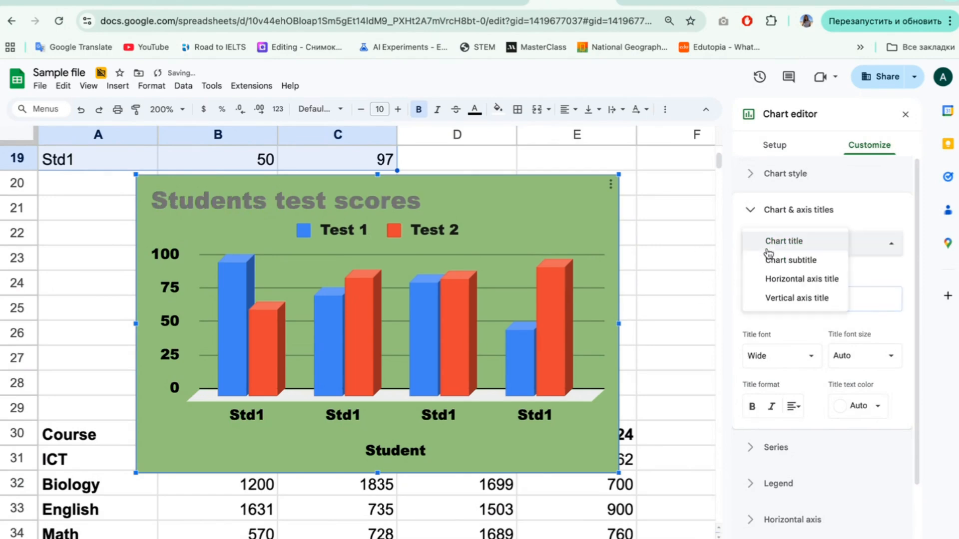
pyautogui.click(785, 278)
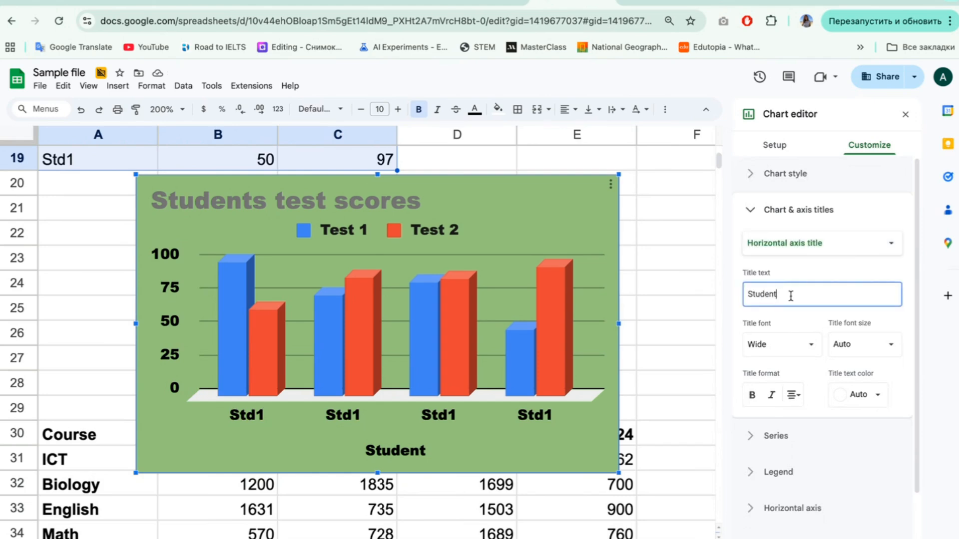
pyautogui.write('s fullname')
pyautogui.click(819, 242)
pyautogui.click(799, 257)
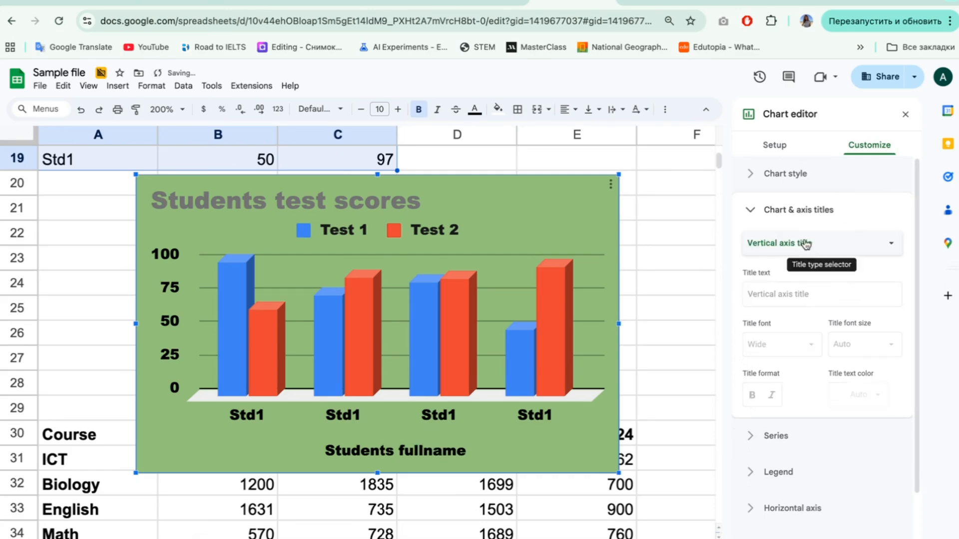
pyautogui.click(777, 296)
pyautogui.write('Scores')
pyautogui.press('Return')
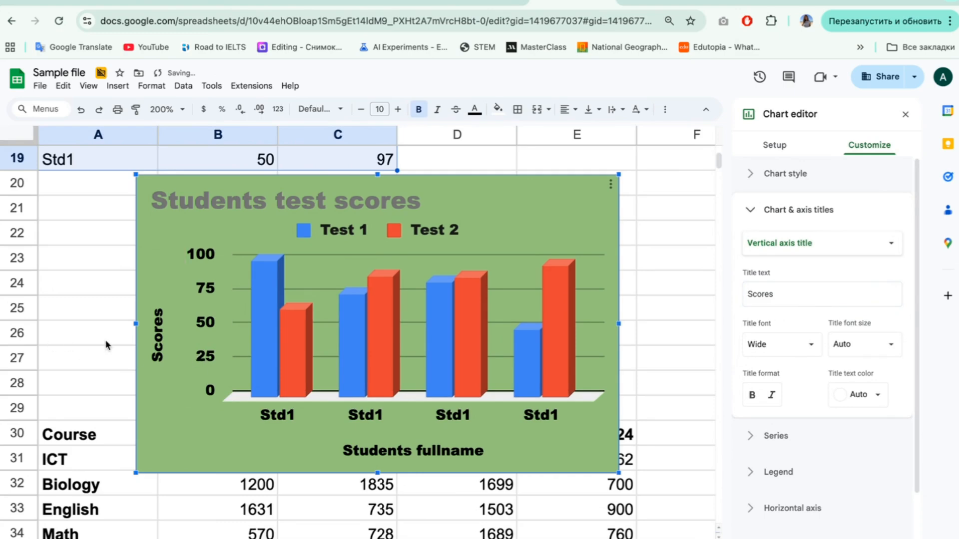
# Step: Turn on data labels for all series of the column chart
pyautogui.click(776, 435)
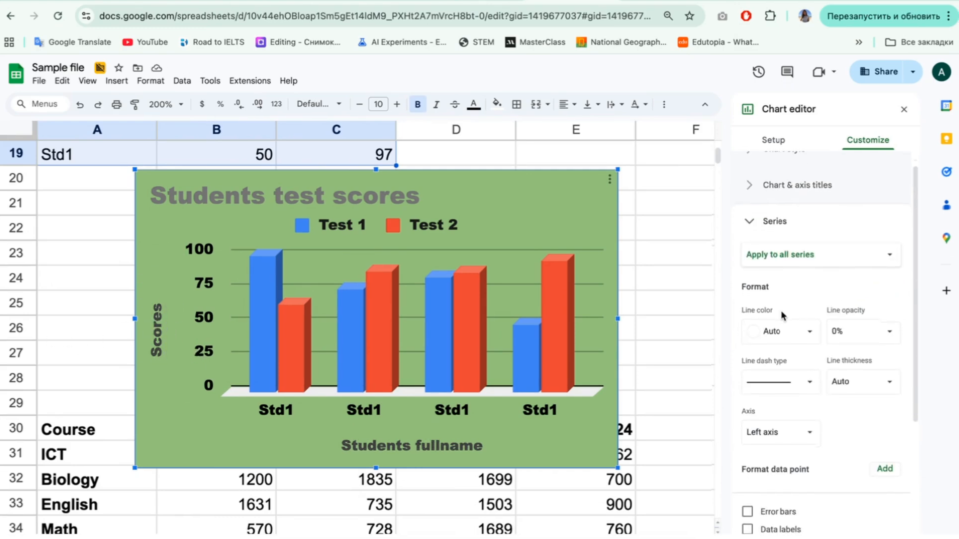
pyautogui.scroll(-2, 781, 310)
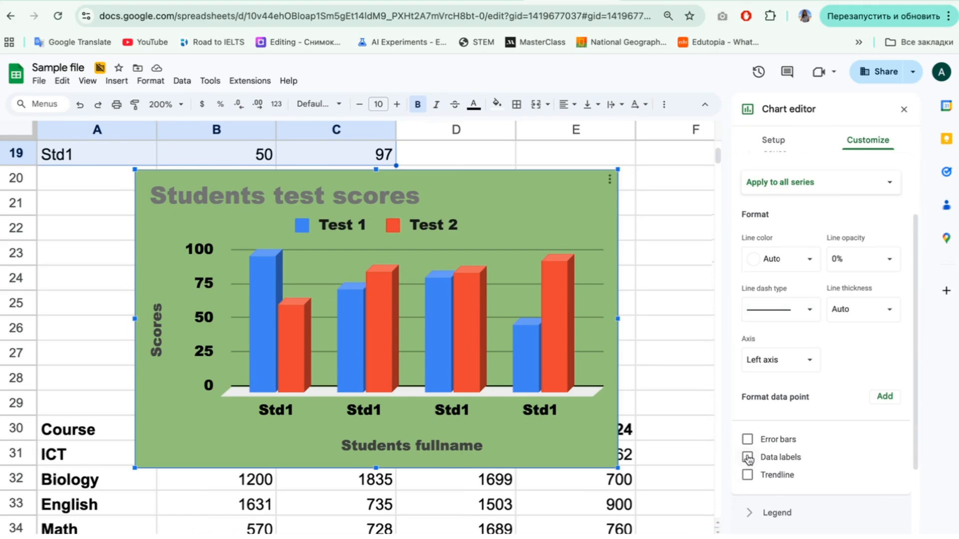
pyautogui.click(748, 458)
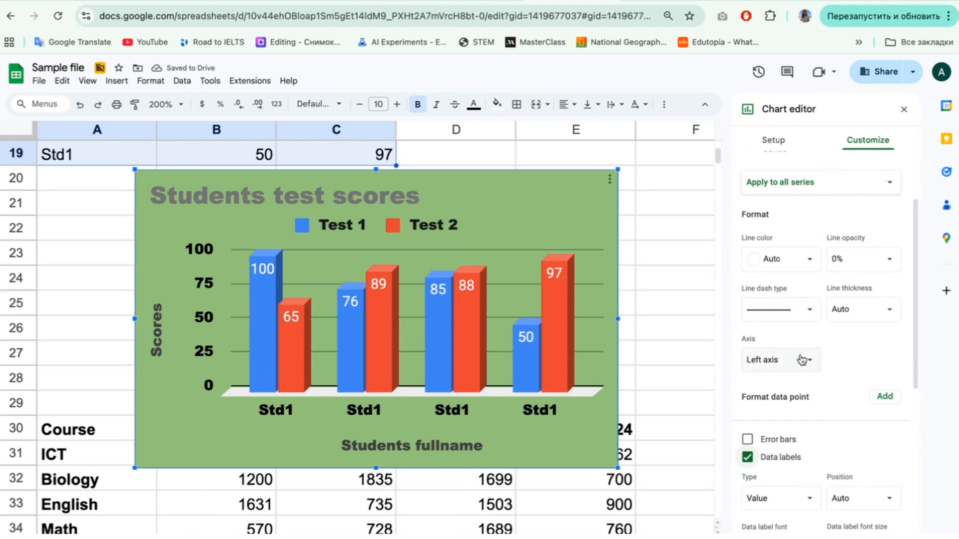
pyautogui.scroll(1, 802, 360)
pyautogui.scroll(2, 752, 220)
pyautogui.click(751, 221)
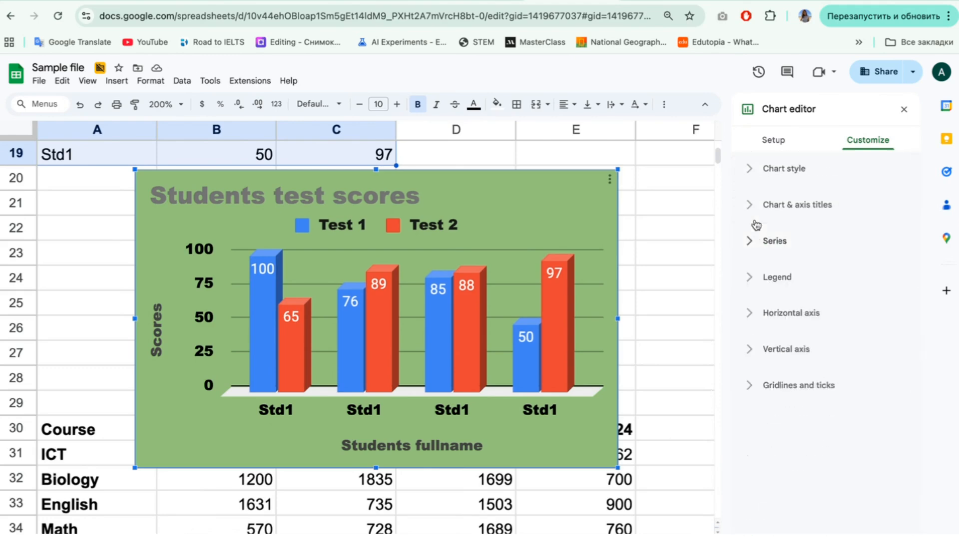
# Step: Fill the Test 1 series with a dark magenta color
pyautogui.click(755, 270)
pyautogui.click(755, 270)
pyautogui.click(754, 241)
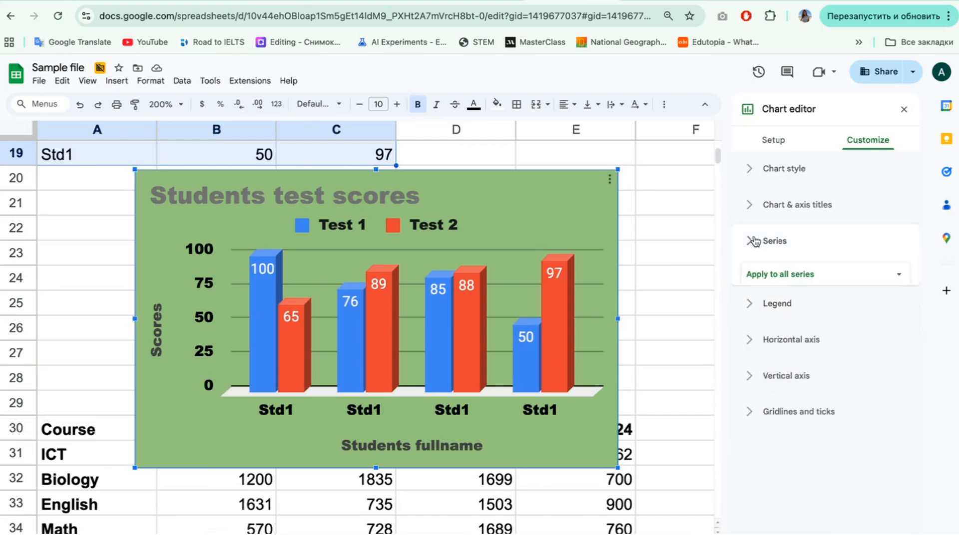
pyautogui.click(775, 275)
pyautogui.click(779, 295)
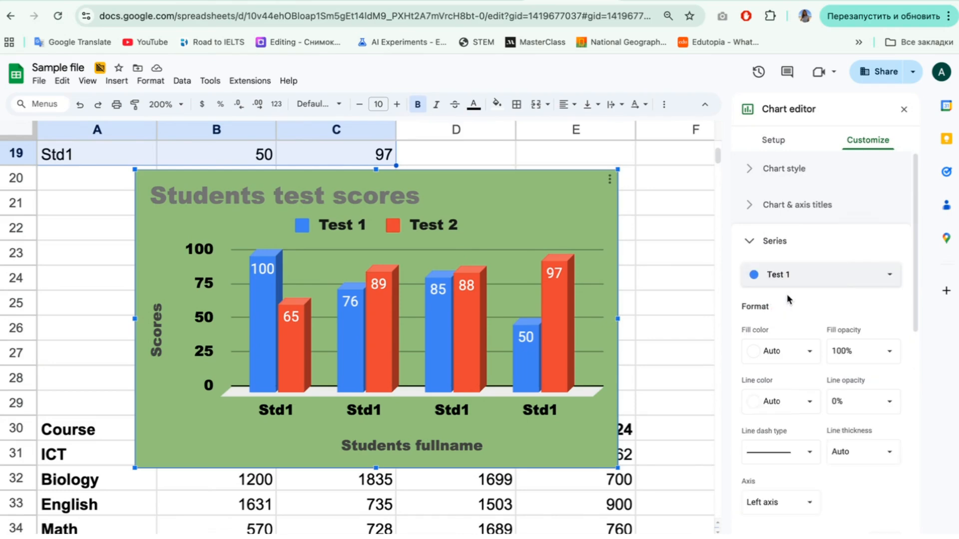
pyautogui.click(784, 355)
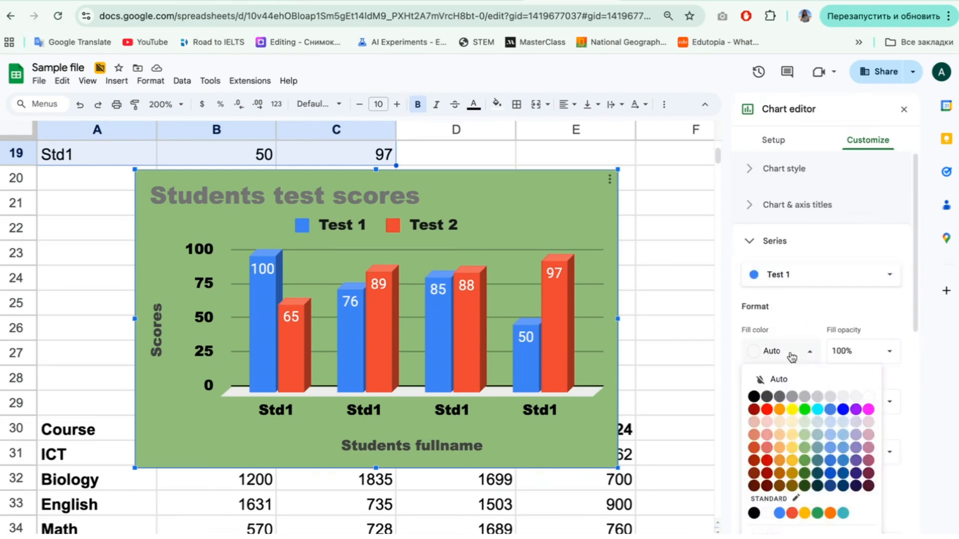
pyautogui.click(869, 460)
# Step: Fill the Test 2 series with a golden yellow color
pyautogui.click(784, 275)
pyautogui.click(783, 293)
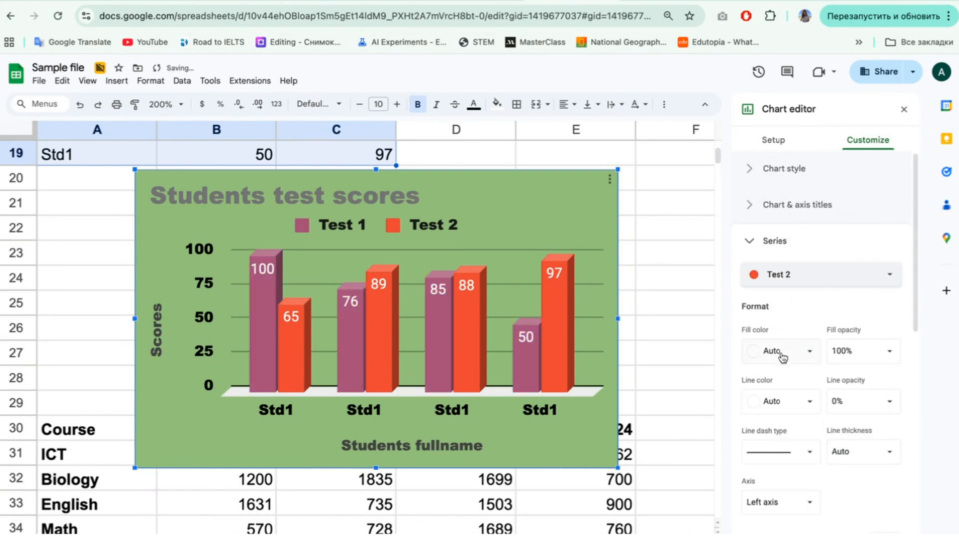
pyautogui.click(802, 355)
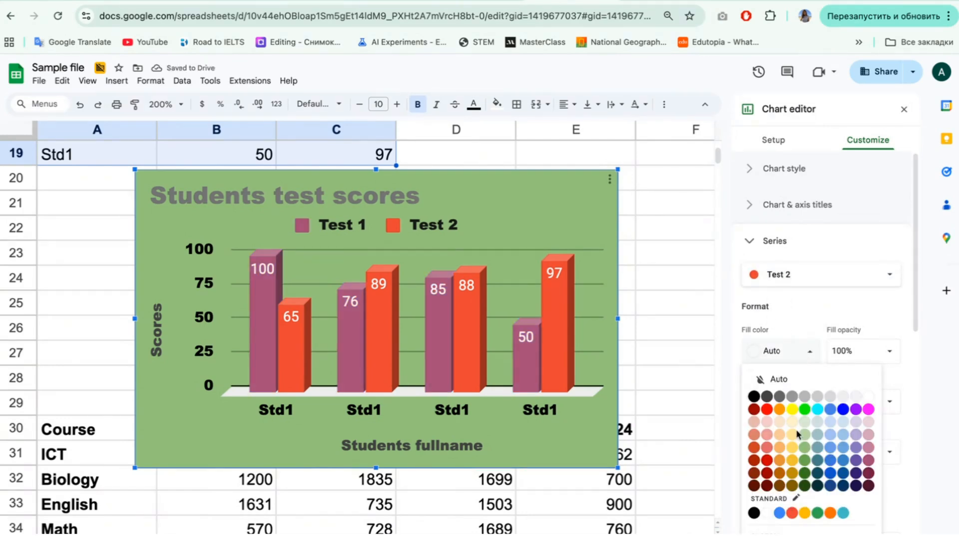
pyautogui.click(793, 461)
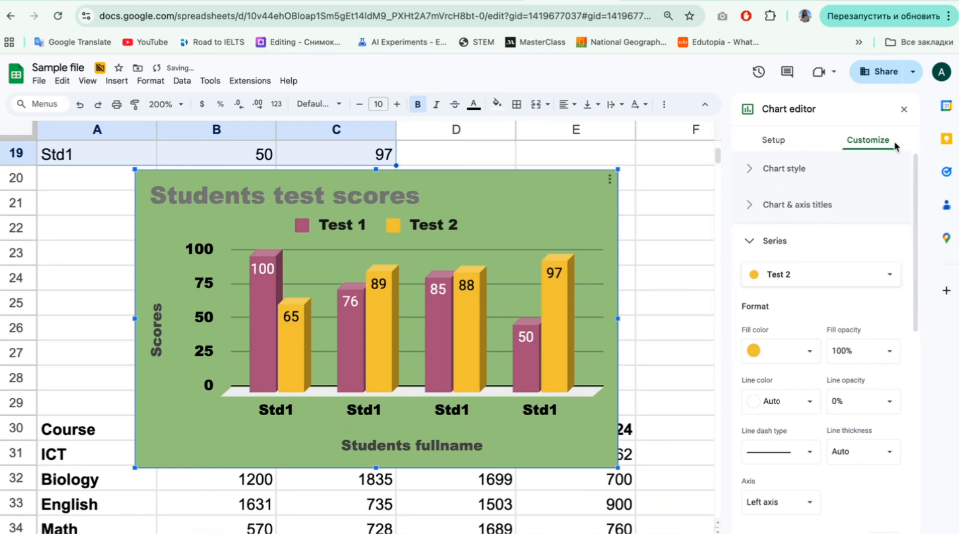
# Step: Close the chart editor and move the column chart up and across to columns D to G, ending at row 28
pyautogui.click(904, 109)
pyautogui.click(722, 239)
pyautogui.moveTo(586, 209); pyautogui.dragTo(827, 104)
# Step: Examine the course names, the years 2021 to 2025 and the yearly figures in the Course table
pyautogui.scroll(-5, 317, 284)
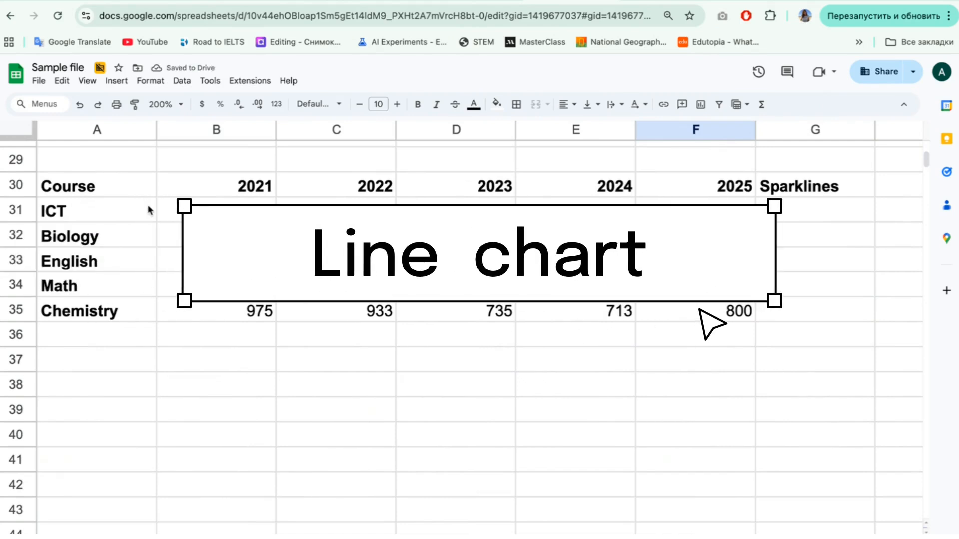
pyautogui.moveTo(136, 189); pyautogui.dragTo(134, 306)
pyautogui.moveTo(246, 193); pyautogui.dragTo(651, 187)
pyautogui.moveTo(257, 217); pyautogui.dragTo(738, 321)
pyautogui.moveTo(138, 188); pyautogui.dragTo(132, 310)
pyautogui.moveTo(245, 189); pyautogui.dragTo(686, 185)
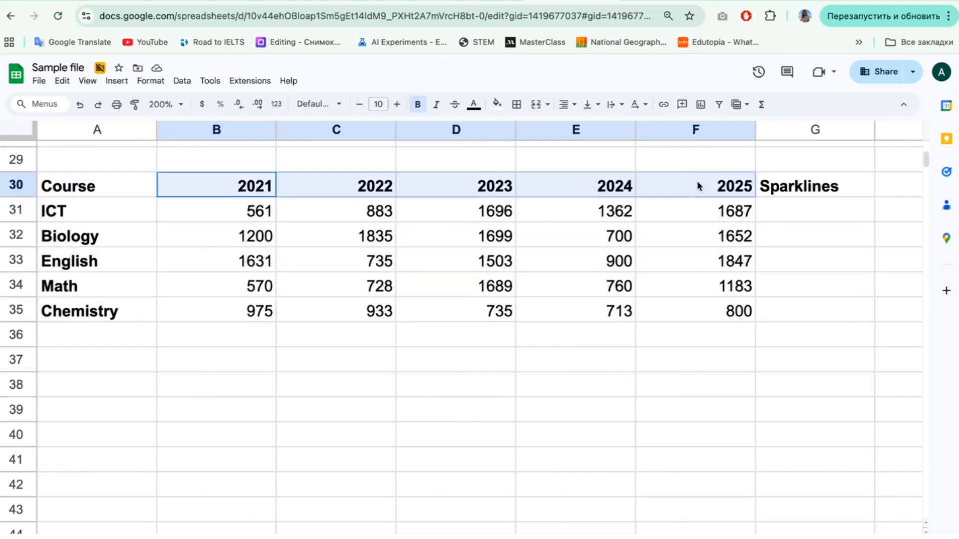
pyautogui.click(484, 292)
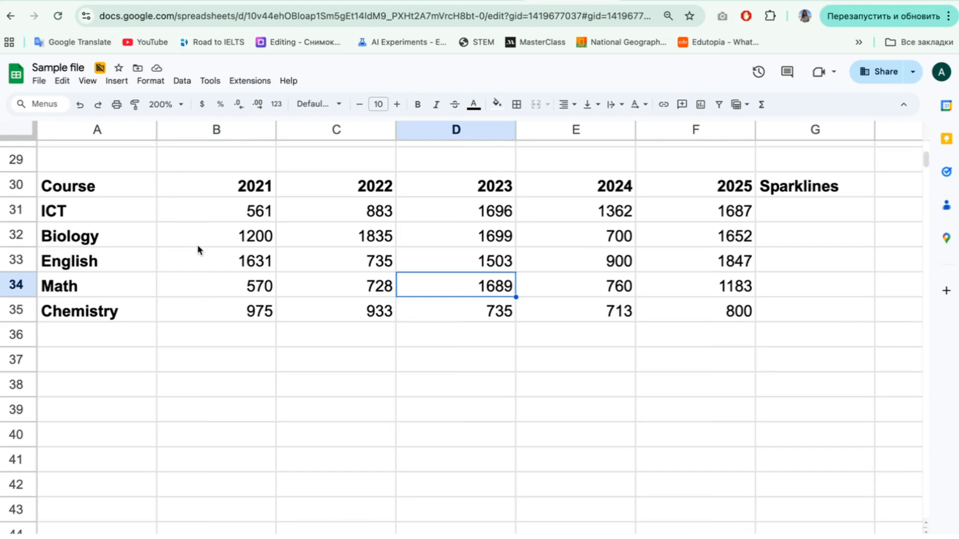
# Step: Insert a chart from the whole Course table with the years 2021 to 2025 in A30:F35
pyautogui.moveTo(121, 179)
pyautogui.mouseDown()
pyautogui.moveTo(664, 235)
pyautogui.moveTo(680, 318)
pyautogui.mouseUp()
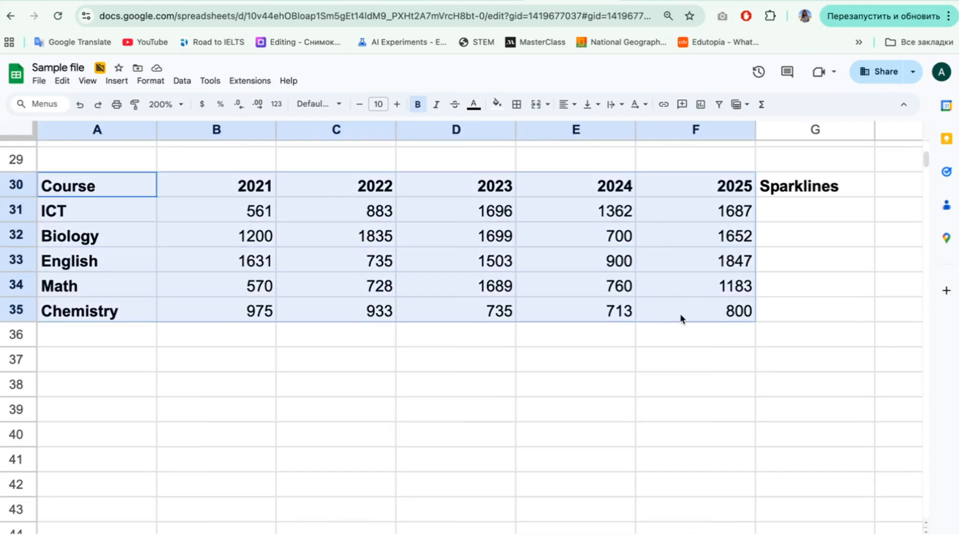
pyautogui.click(118, 82)
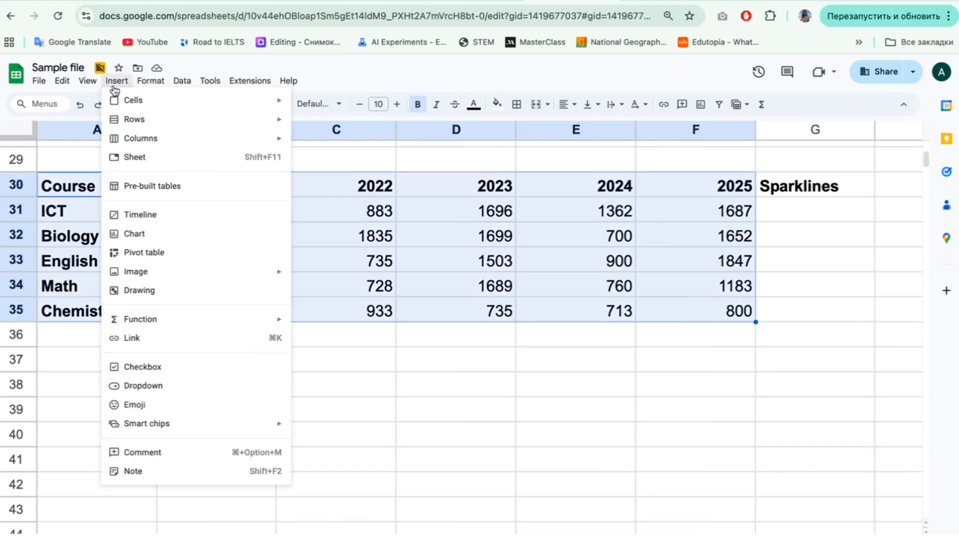
pyautogui.click(134, 238)
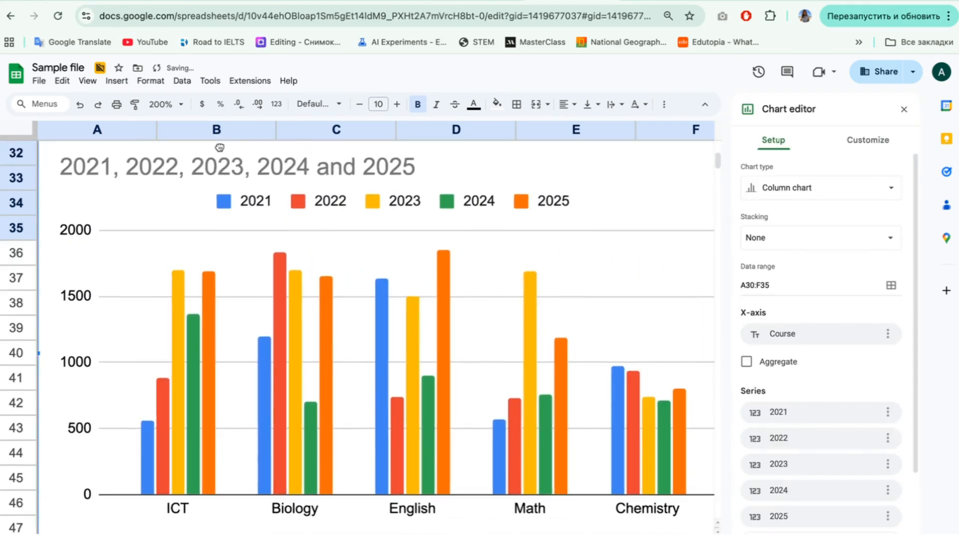
# Step: Change the new course chart's type to a line chart
pyautogui.click(807, 191)
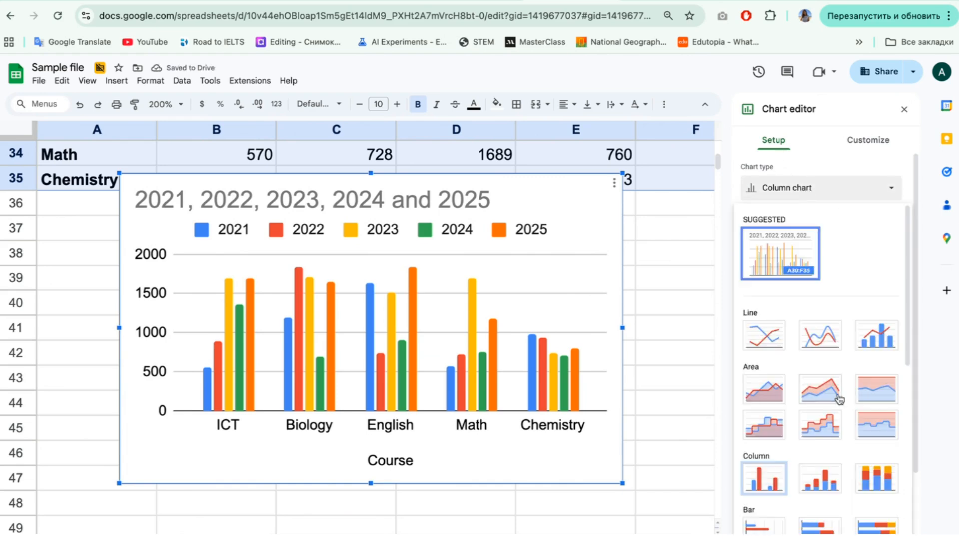
pyautogui.scroll(-4, 839, 398)
pyautogui.scroll(-2, 839, 399)
pyautogui.scroll(4, 829, 400)
pyautogui.click(765, 283)
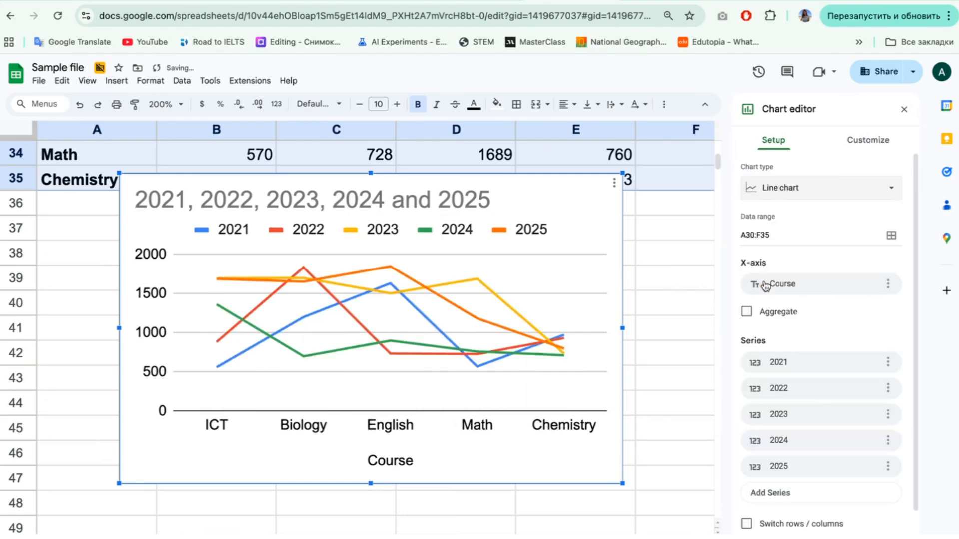
# Step: Enlarge the line chart to reach about row 48 in column F and open its customization options
pyautogui.click(624, 481)
pyautogui.click(618, 483)
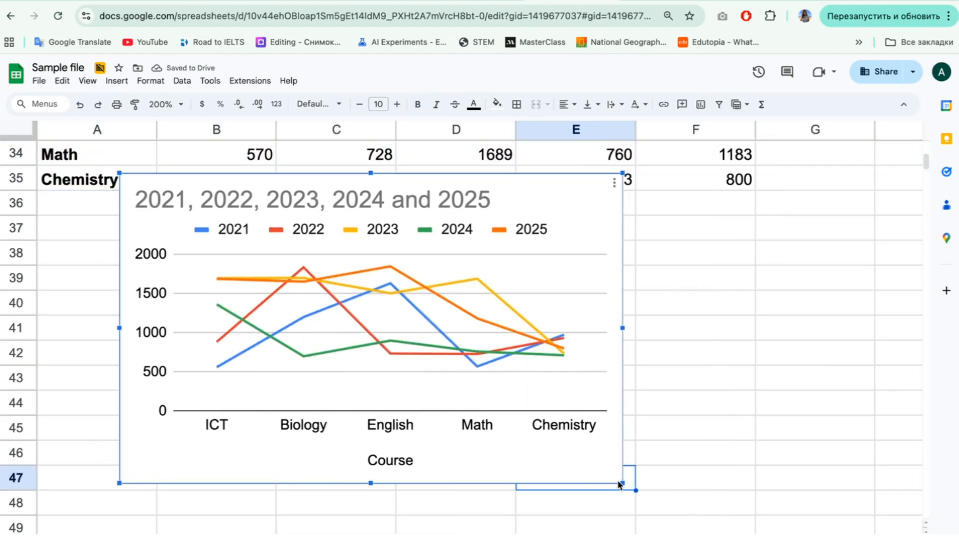
pyautogui.moveTo(623, 483); pyautogui.dragTo(699, 530)
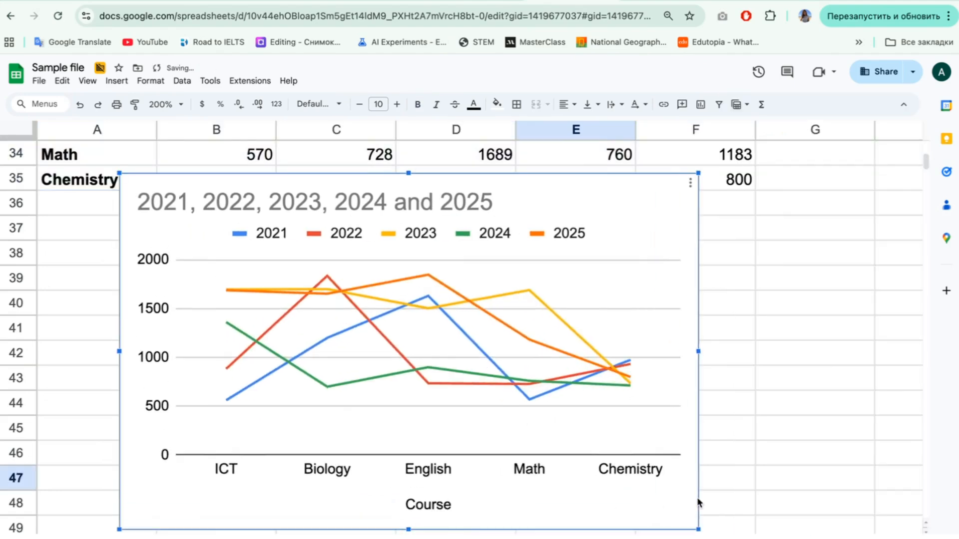
pyautogui.doubleClick(667, 230)
pyautogui.click(885, 141)
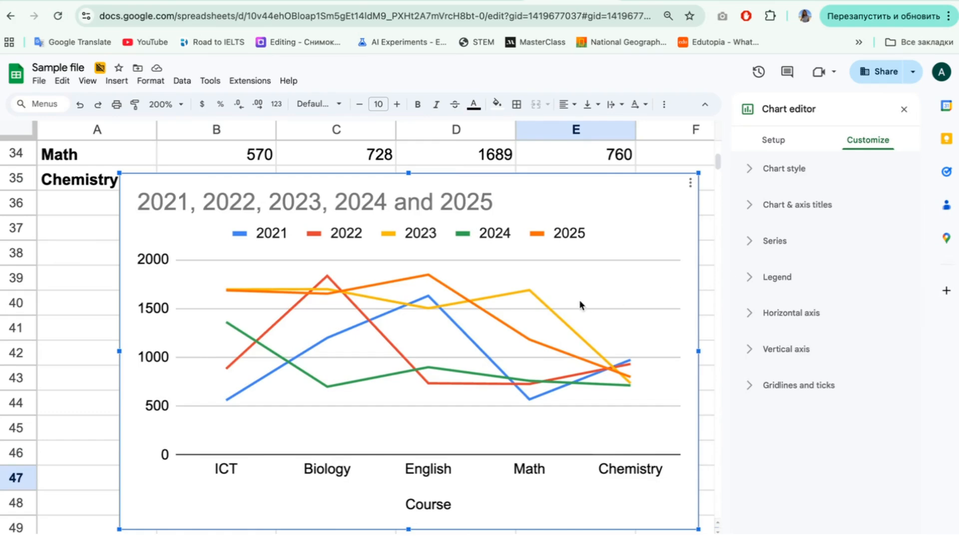
# Step: Close the chart editor and move the line chart clear of the Course table, starting near the top of D39
pyautogui.click(904, 108)
pyautogui.click(642, 208)
pyautogui.moveTo(613, 180); pyautogui.dragTo(885, 266)
pyautogui.scroll(-2, 614, 246)
pyautogui.scroll(6, 503, 246)
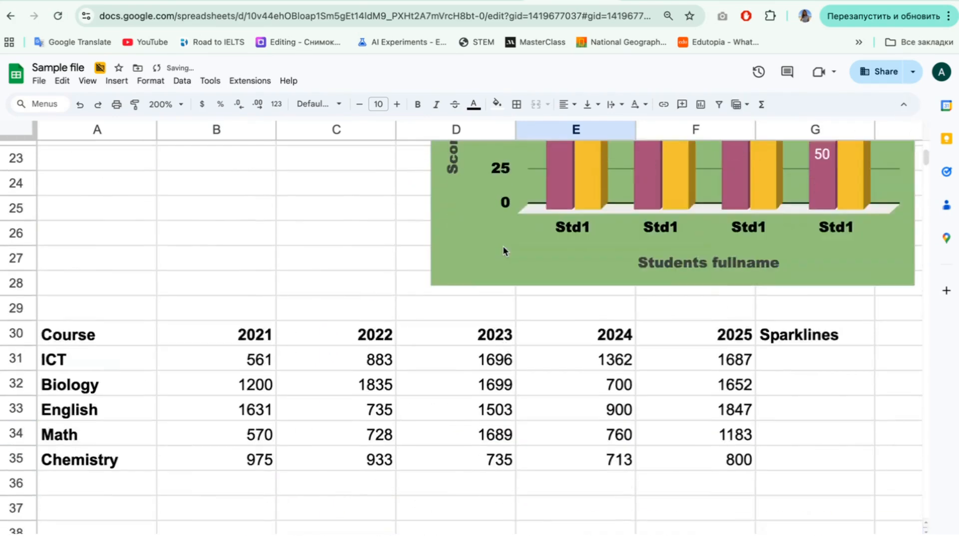
# Step: Try selecting the Course column together with the 2025 column and with the 2023 column
pyautogui.scroll(-1, 591, 341)
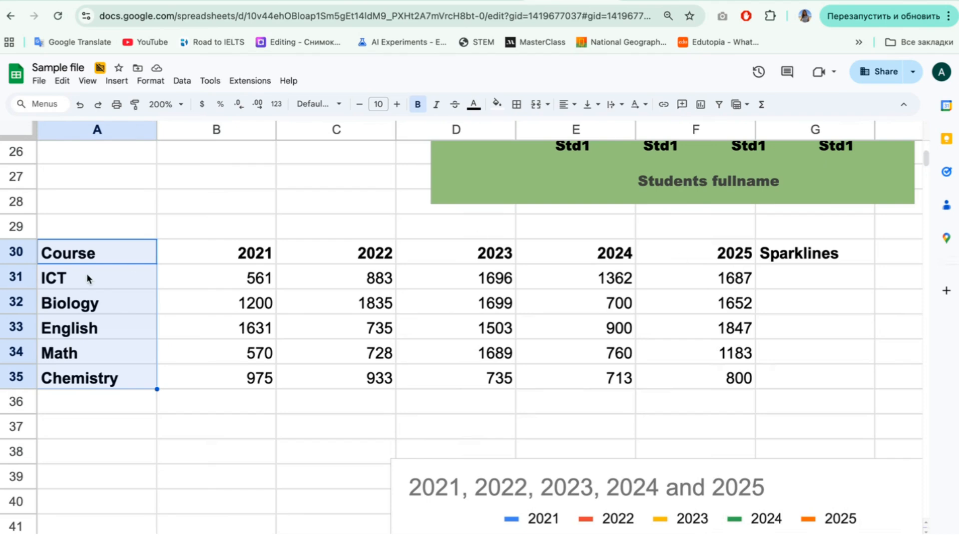
pyautogui.moveTo(713, 255); pyautogui.dragTo(714, 351)
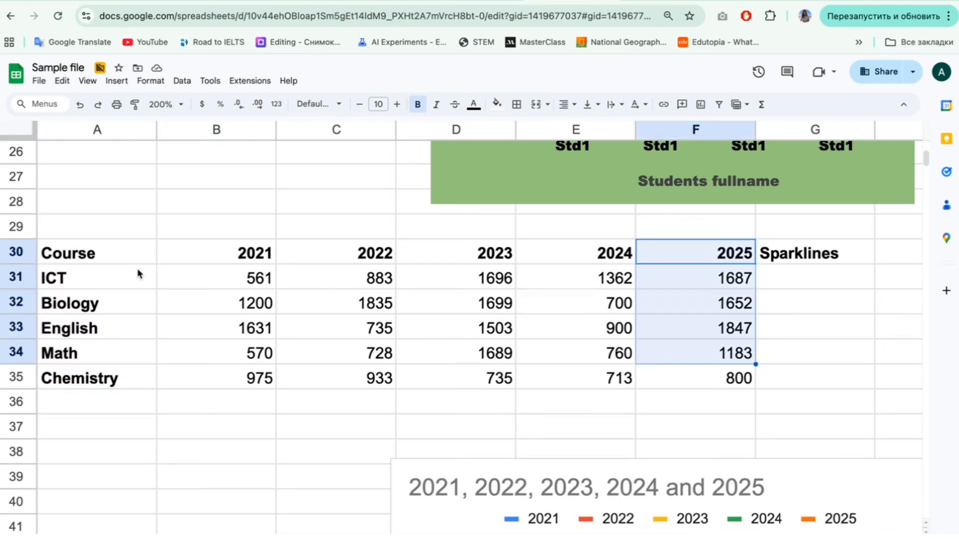
pyautogui.moveTo(140, 253); pyautogui.dragTo(134, 379)
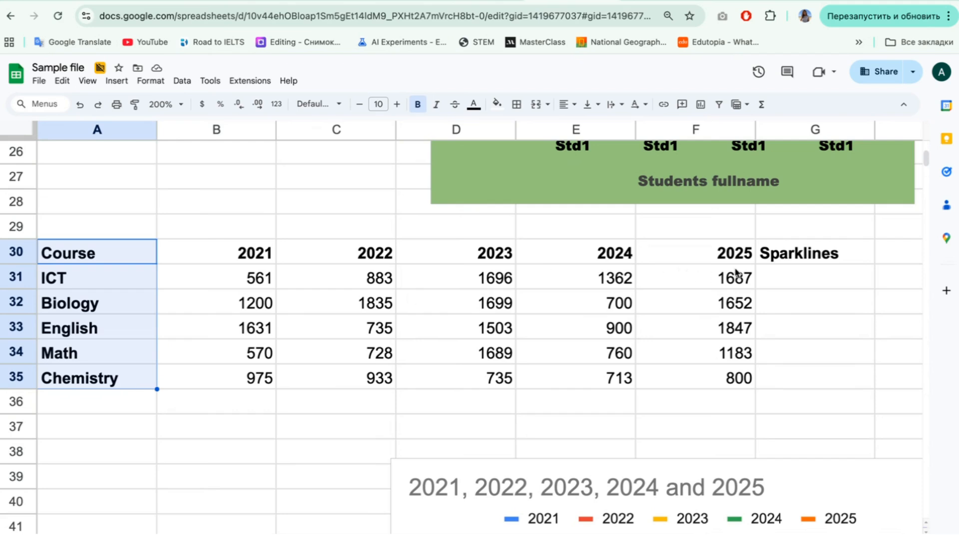
pyautogui.moveTo(736, 253); pyautogui.dragTo(719, 372)
pyautogui.click(633, 422)
pyautogui.moveTo(129, 253); pyautogui.dragTo(130, 379)
pyautogui.moveTo(506, 255); pyautogui.dragTo(507, 398)
pyautogui.click(556, 402)
# Step: Insert a chart from the nonadjacent Course and 2025 columns, A30:A35 and F30:F35
pyautogui.moveTo(90, 254); pyautogui.dragTo(103, 378)
pyautogui.moveTo(727, 242); pyautogui.dragTo(736, 377)
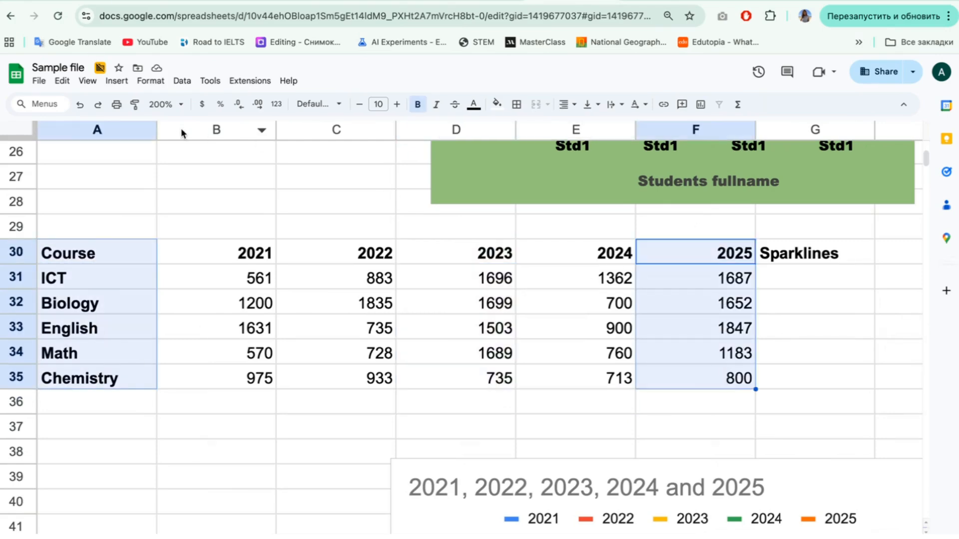
pyautogui.click(117, 81)
pyautogui.click(165, 243)
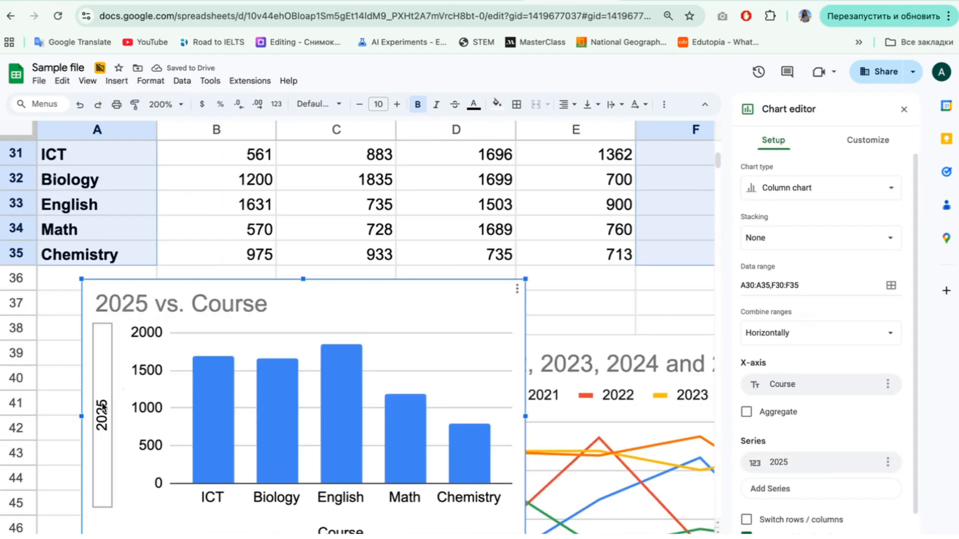
# Step: Move the 2025 chart below the Course table and insert a chart from the header row A30:F30 and English row A33:F33
pyautogui.moveTo(113, 418); pyautogui.dragTo(97, 367)
pyautogui.moveTo(100, 273); pyautogui.dragTo(718, 274)
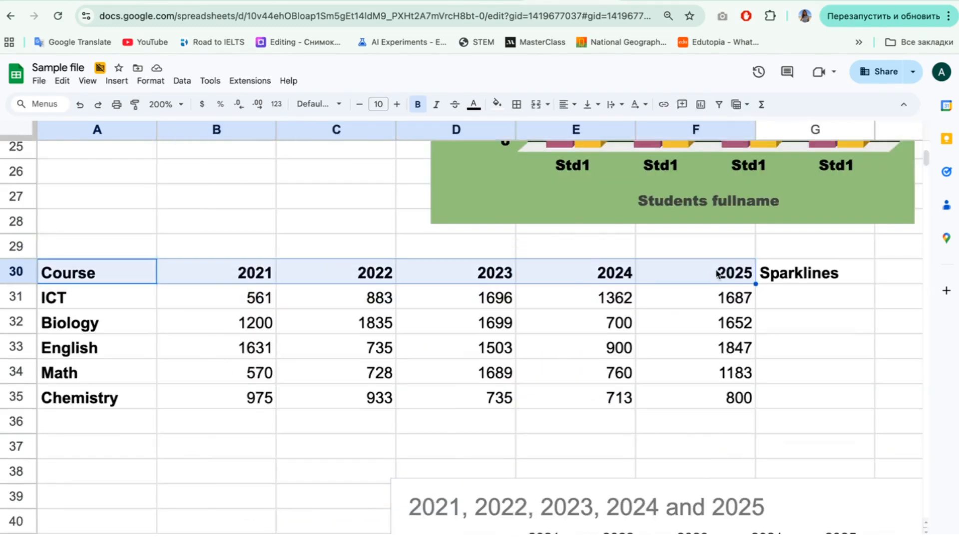
pyautogui.moveTo(131, 347); pyautogui.dragTo(734, 351)
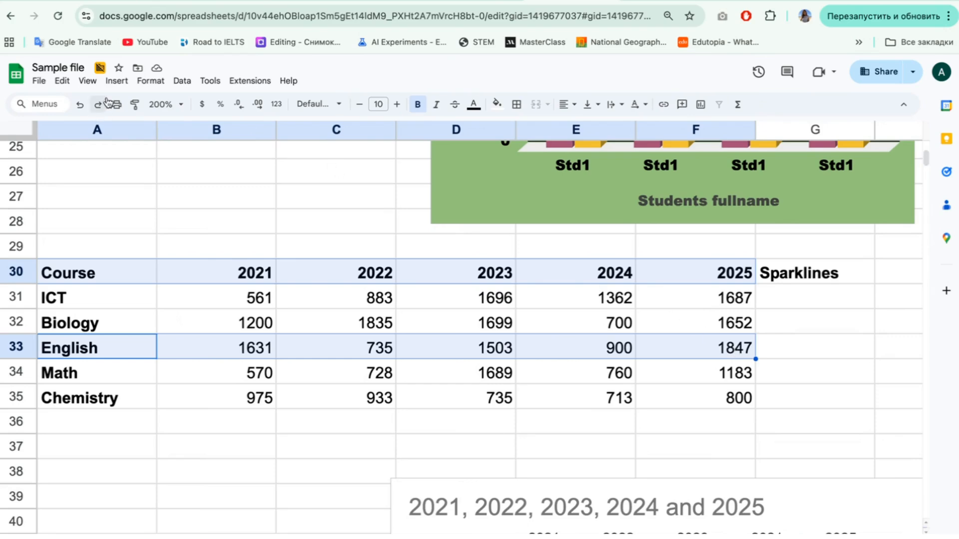
pyautogui.click(116, 80)
pyautogui.click(148, 234)
# Step: Reposition the new column chart over the Course table, with its top edge in row 29 and its left edge in column A
pyautogui.moveTo(214, 160); pyautogui.dragTo(372, 253)
pyautogui.scroll(-1, 372, 247)
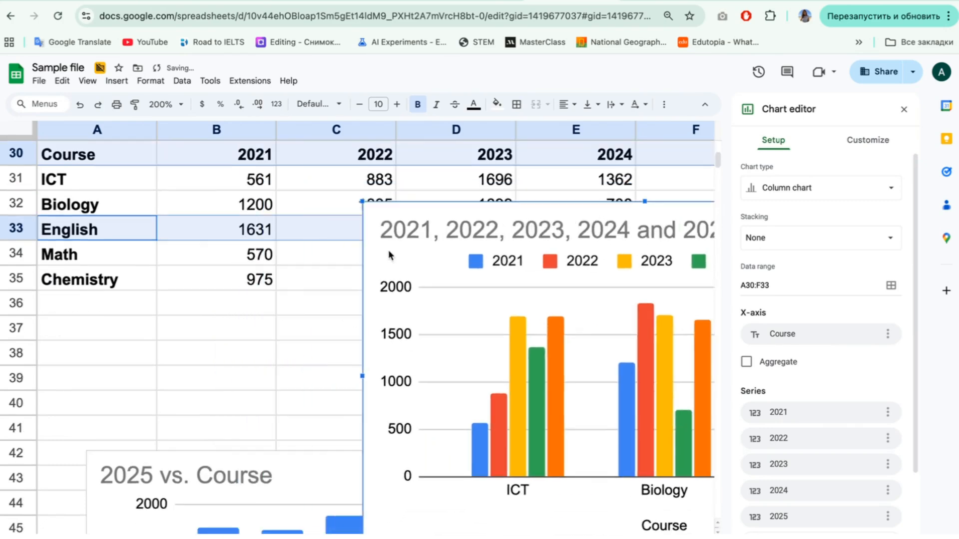
pyautogui.moveTo(605, 216); pyautogui.dragTo(293, 294)
pyautogui.scroll(1, 293, 292)
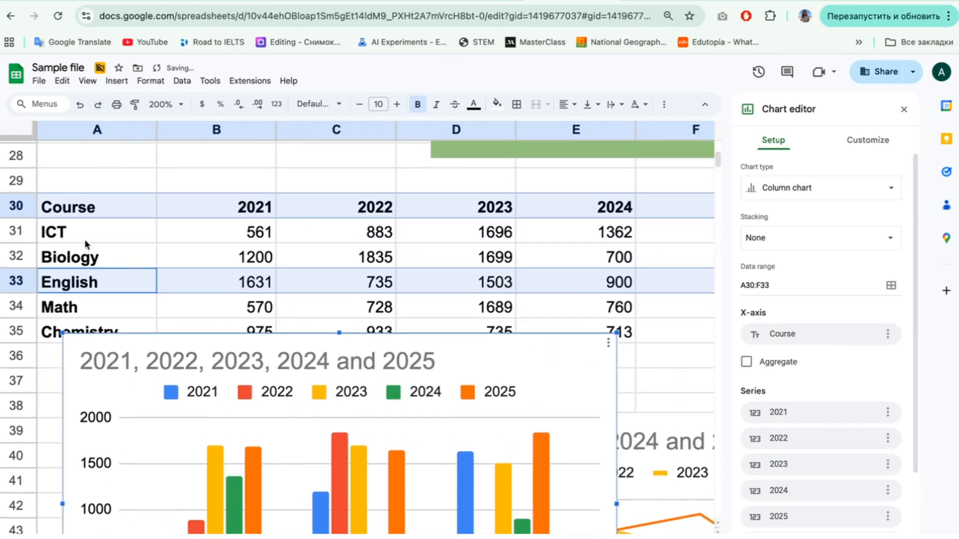
pyautogui.moveTo(252, 353); pyautogui.dragTo(280, 181)
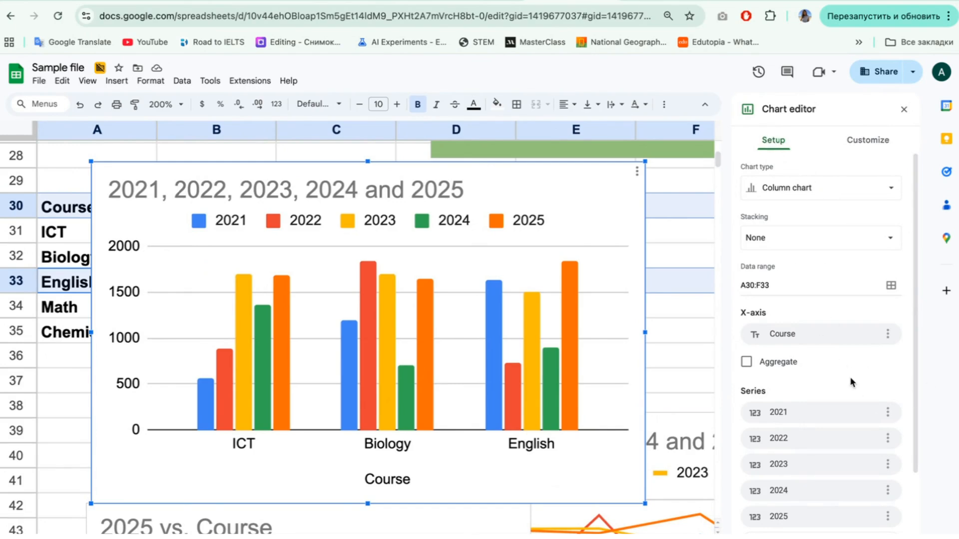
# Step: Switch the chart's rows and columns and remove the ICT and Biology series, keeping only English
pyautogui.scroll(-3, 850, 381)
pyautogui.scroll(-1, 851, 382)
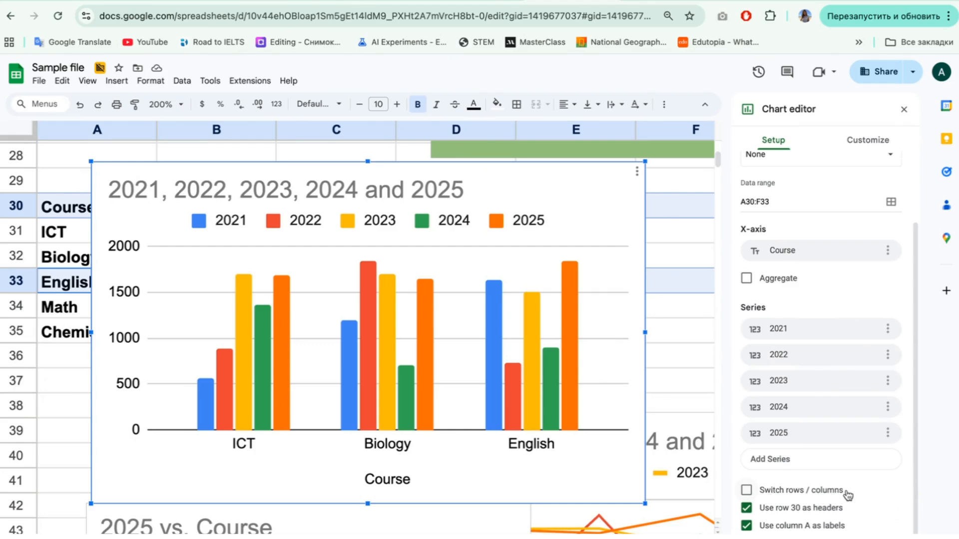
pyautogui.click(747, 490)
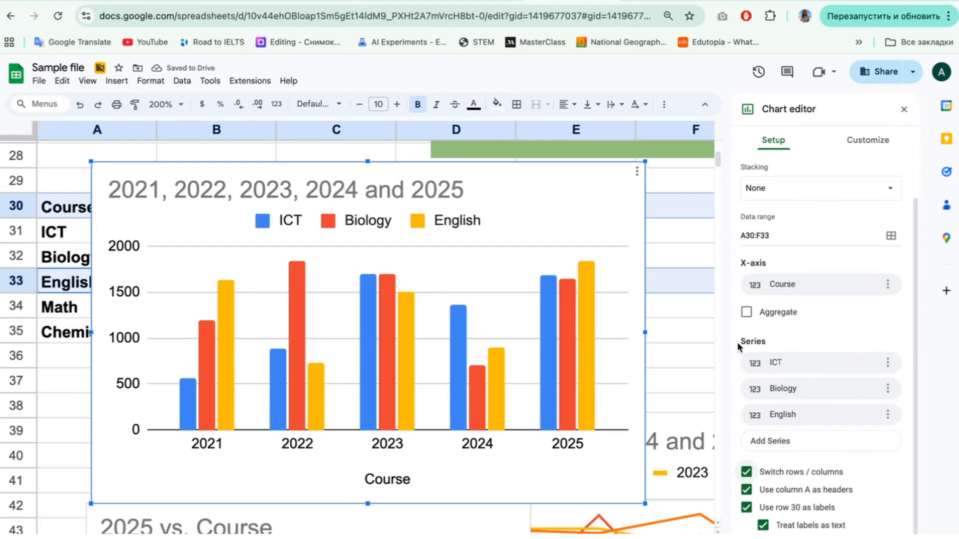
pyautogui.click(888, 364)
pyautogui.click(840, 386)
pyautogui.click(888, 391)
pyautogui.click(840, 413)
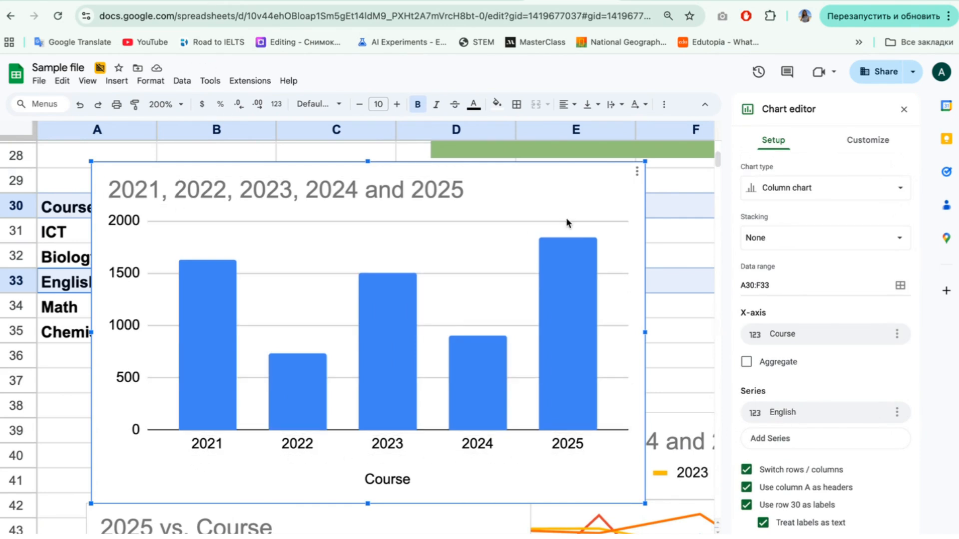
# Step: Open the chart title's settings, then collapse them to view the list of customization sections
pyautogui.doubleClick(444, 191)
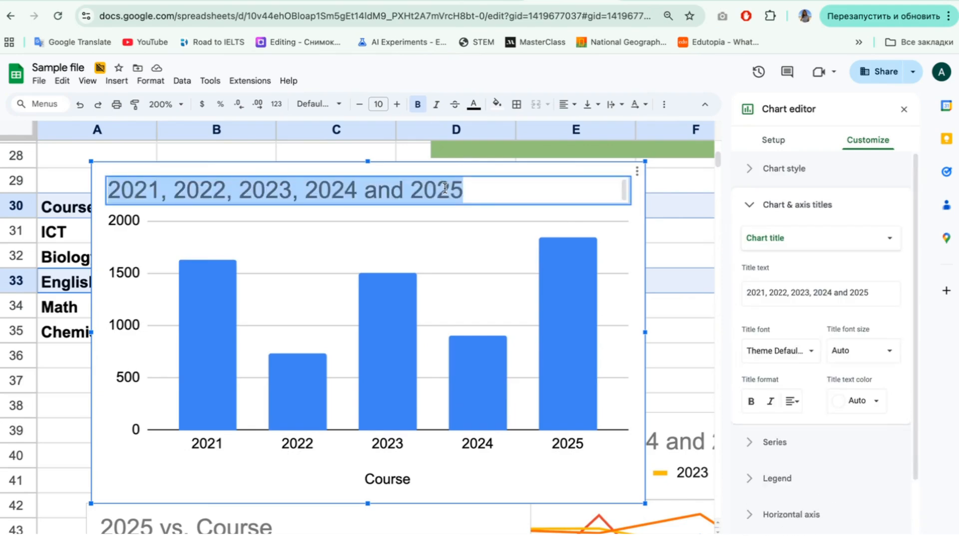
pyautogui.click(752, 207)
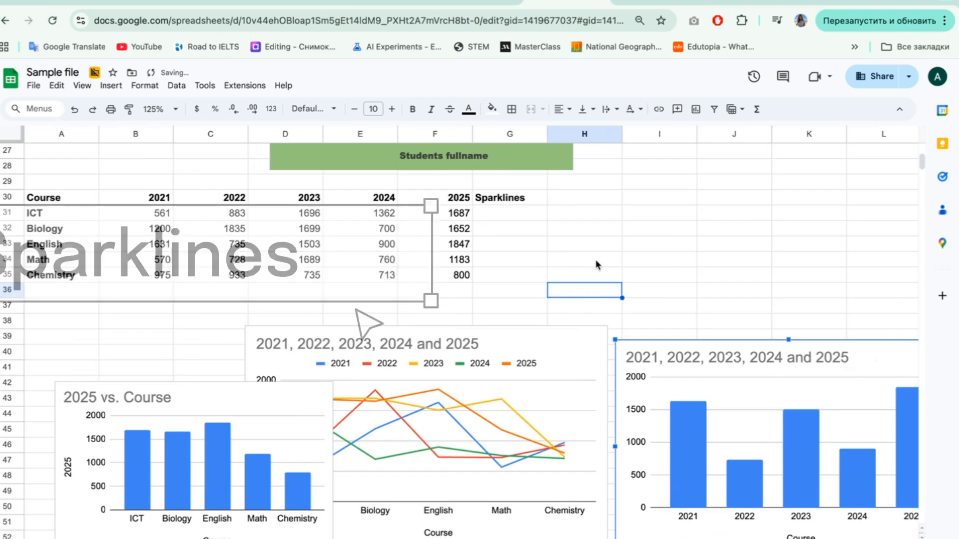
pyautogui.scroll(1, 539, 265)
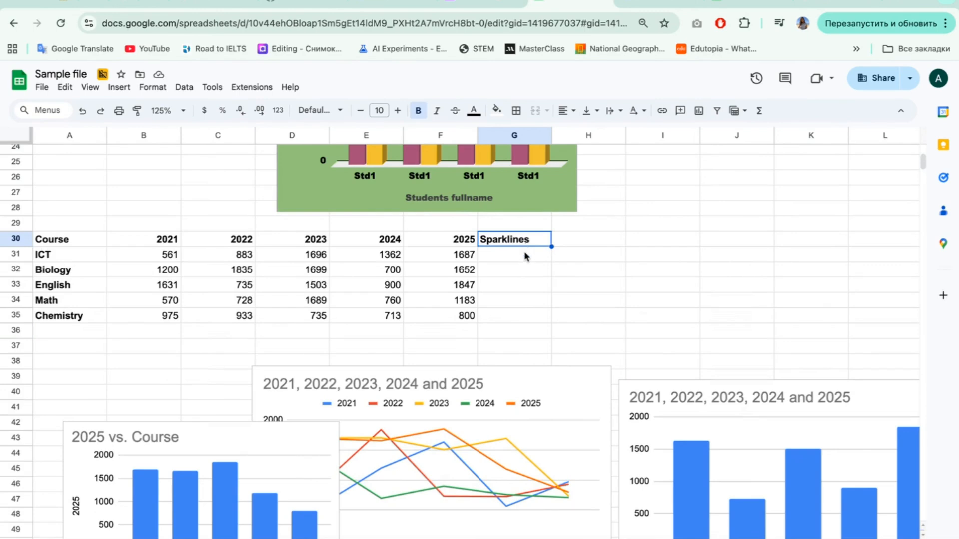
# Step: Enter a SPARKLINE formula for B31:F31 in G31 and fill it down through G35
pyautogui.moveTo(524, 250); pyautogui.dragTo(525, 305)
pyautogui.doubleClick(527, 259)
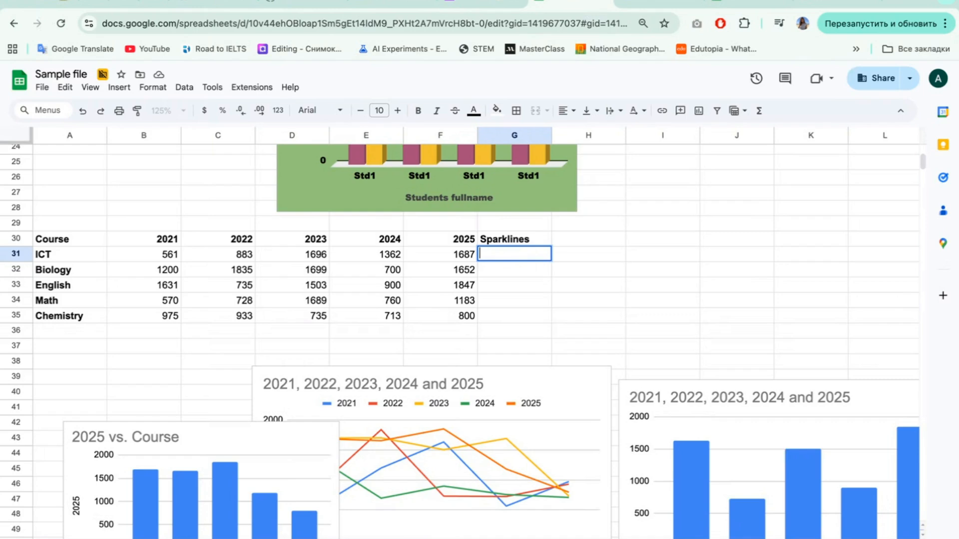
pyautogui.write('=sp')
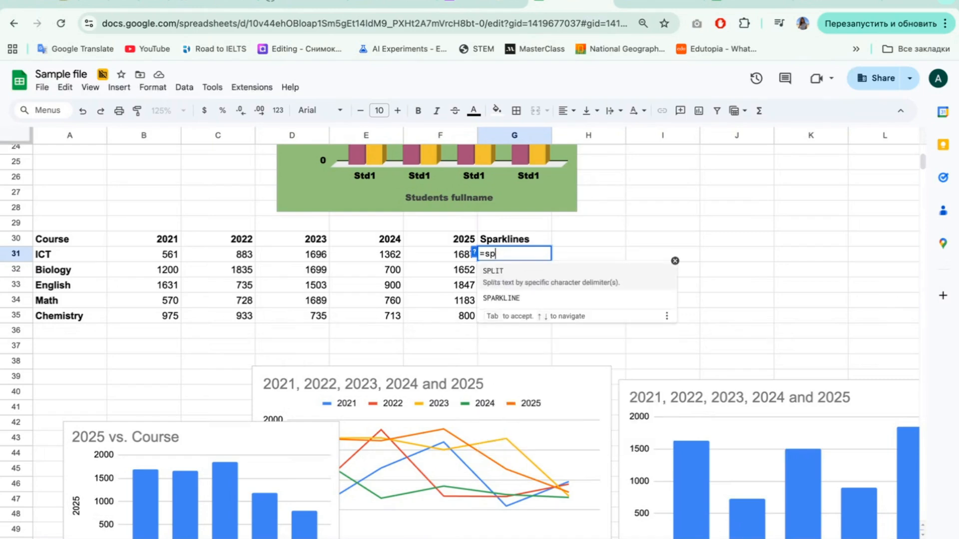
pyautogui.write('ar')
pyautogui.press('Tab')
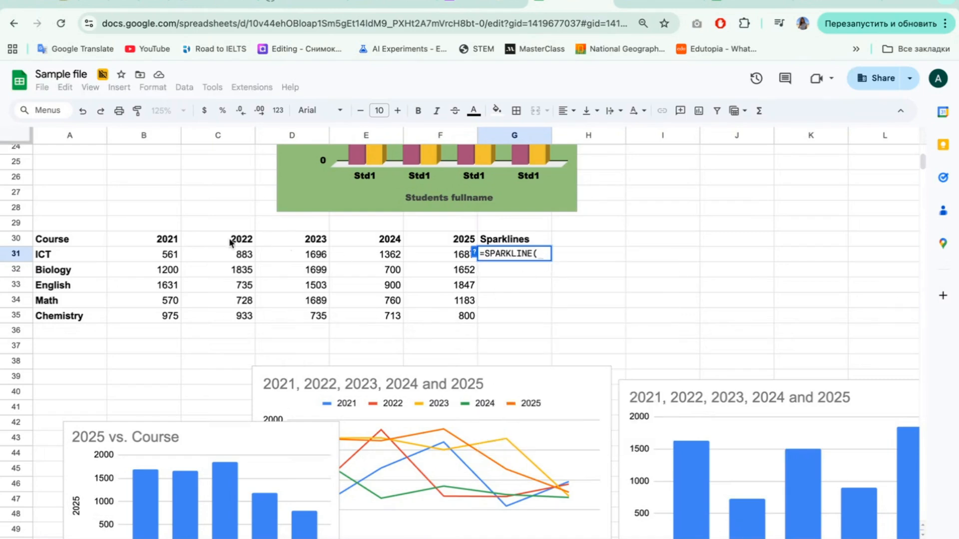
pyautogui.moveTo(146, 255); pyautogui.dragTo(440, 261)
pyautogui.press('Return')
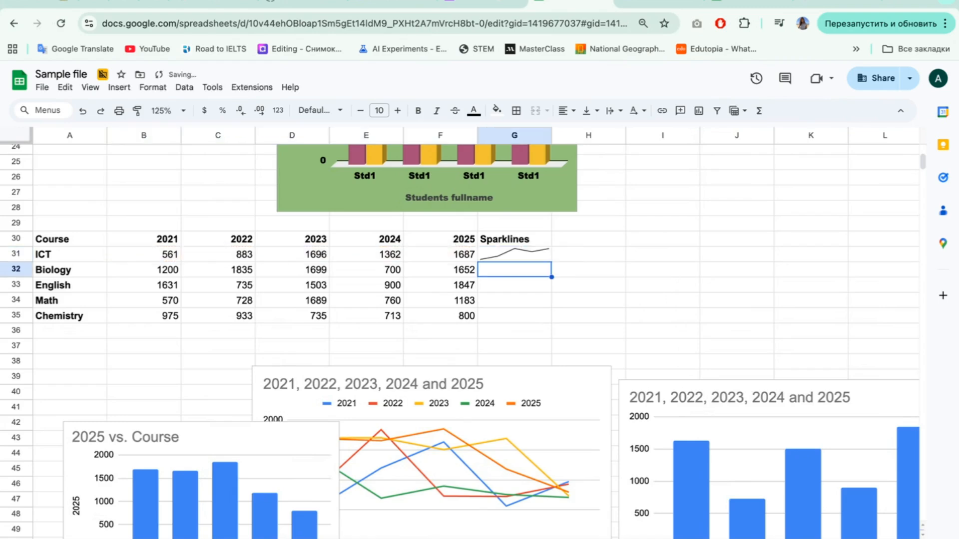
pyautogui.click(545, 260)
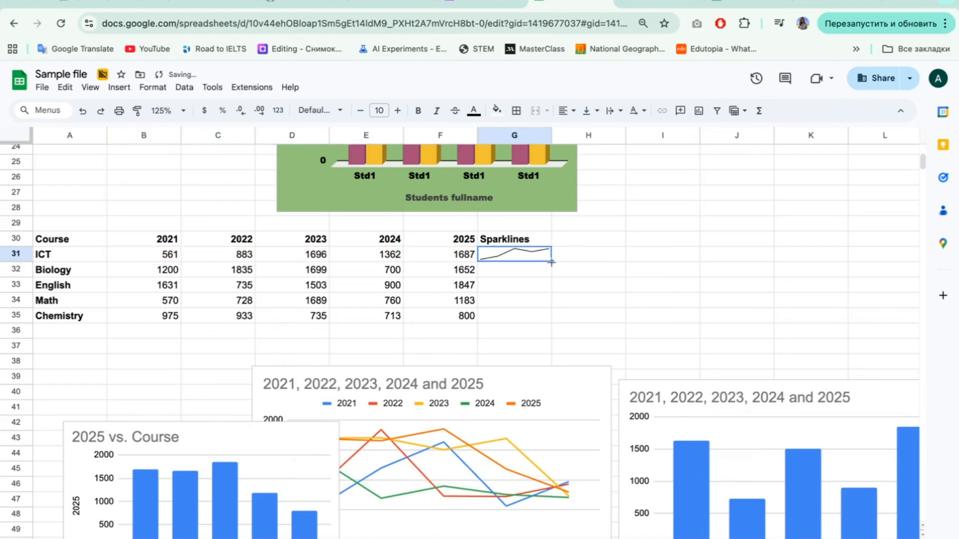
pyautogui.moveTo(551, 261); pyautogui.dragTo(547, 319)
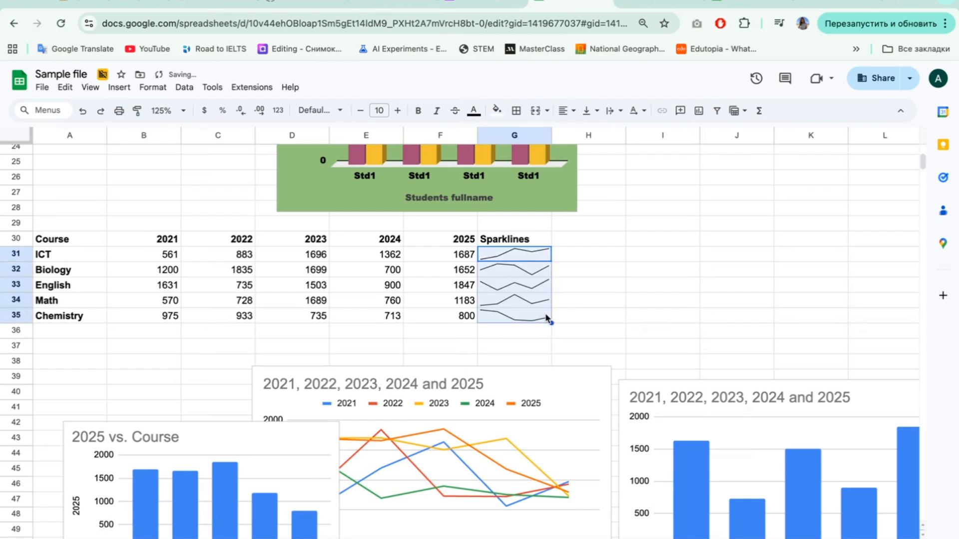